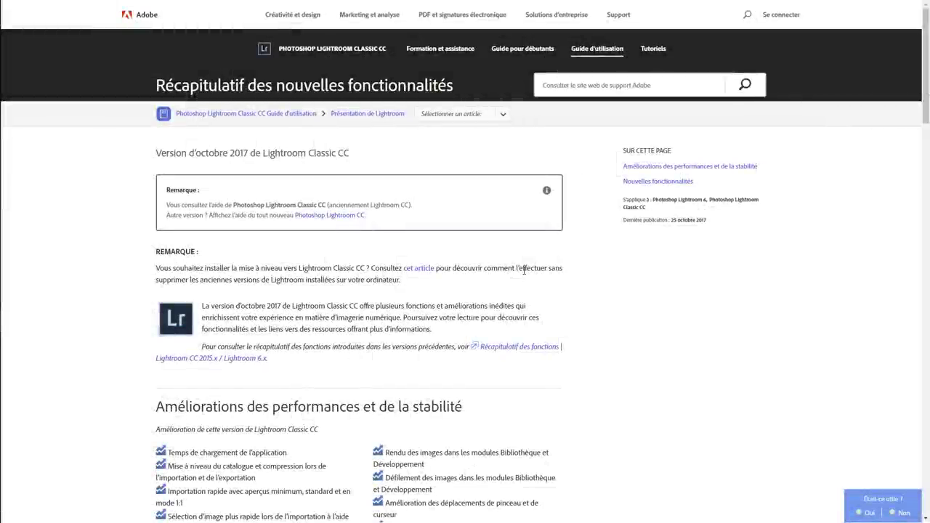
Import the checked marionette photos with previews set to Fichier annexe incorporé
{"action": "scroll", "coordinate": [523, 270], "scroll_direction": "down", "scroll_amount": 3}
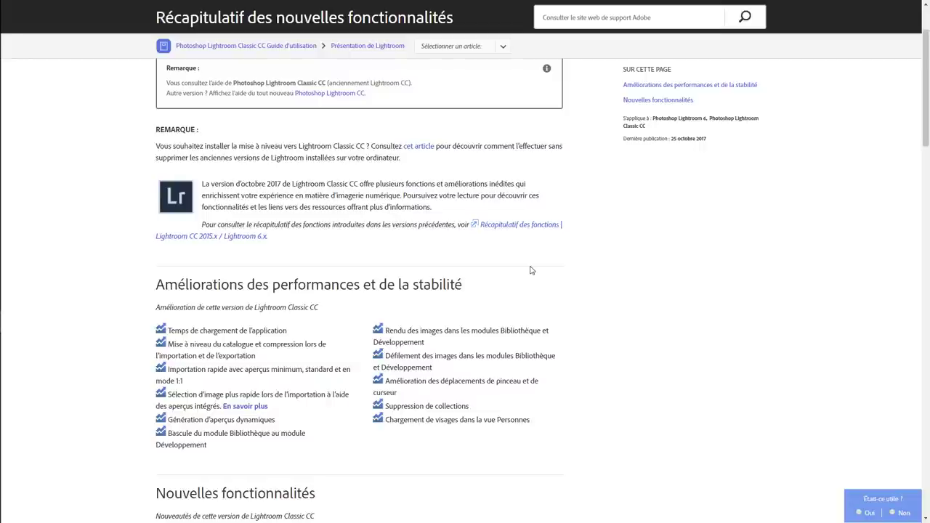
{"action": "scroll", "coordinate": [444, 281], "scroll_direction": "up", "scroll_amount": 2}
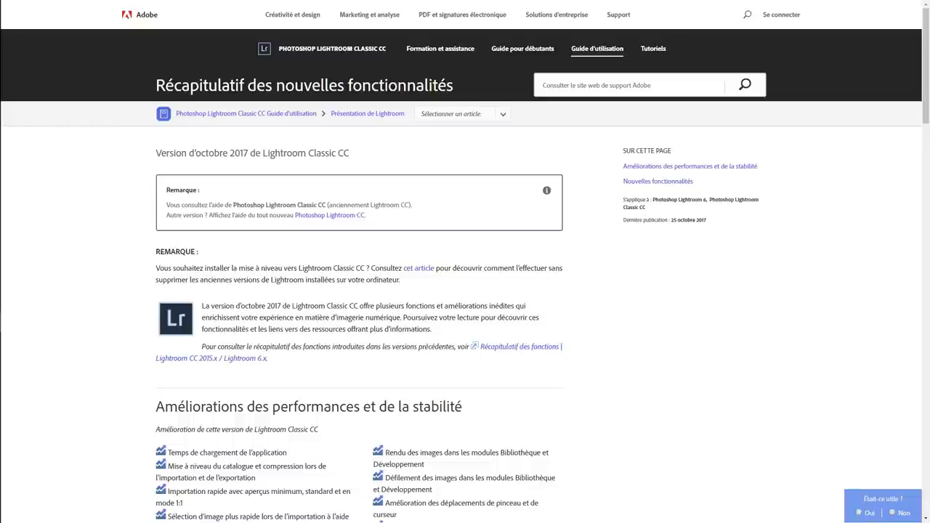
{"action": "scroll", "coordinate": [461, 266], "scroll_direction": "down", "scroll_amount": 3}
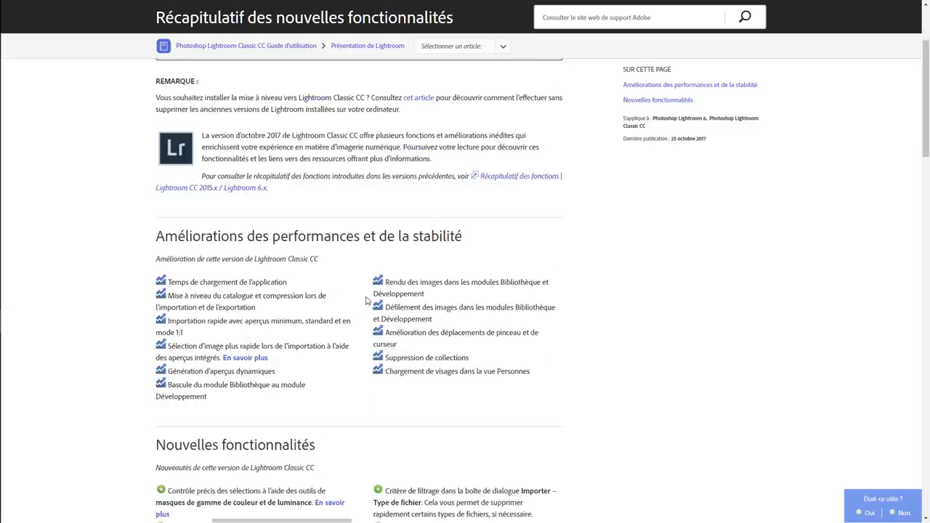
{"action": "scroll", "coordinate": [287, 258], "scroll_direction": "down", "scroll_amount": 1}
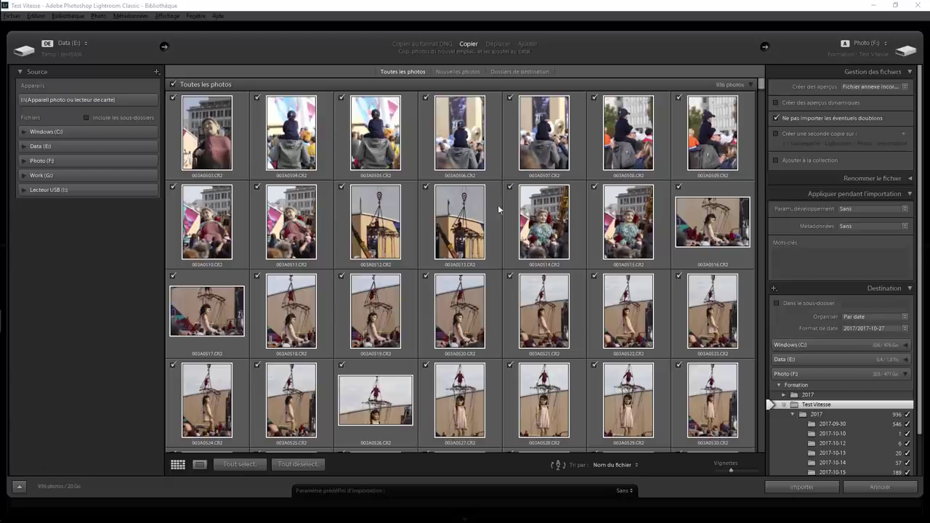
{"action": "left_click", "coordinate": [867, 88]}
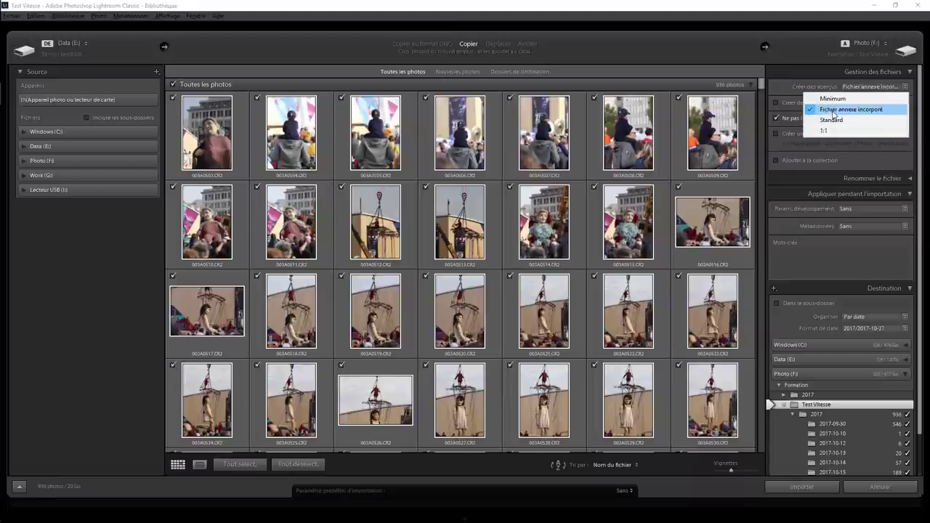
{"action": "left_click", "coordinate": [834, 113]}
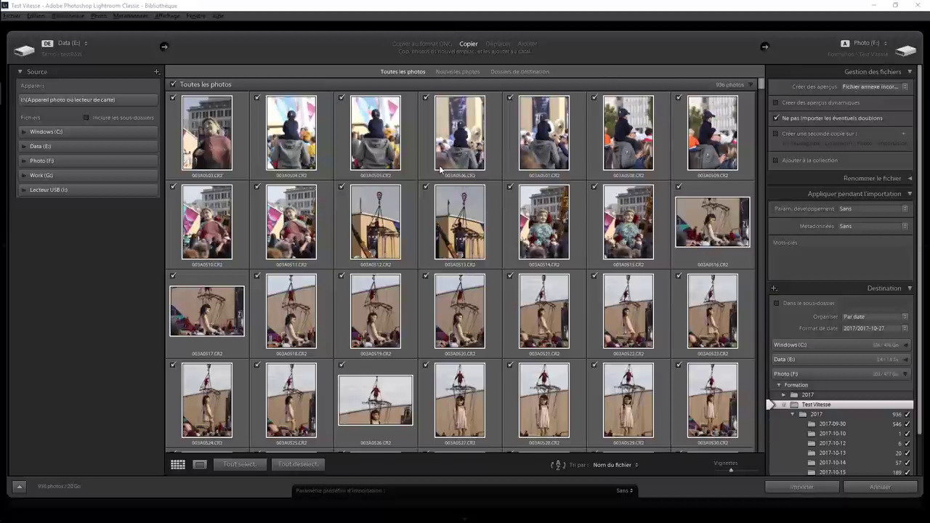
{"action": "mouse_move", "coordinate": [459, 134]}
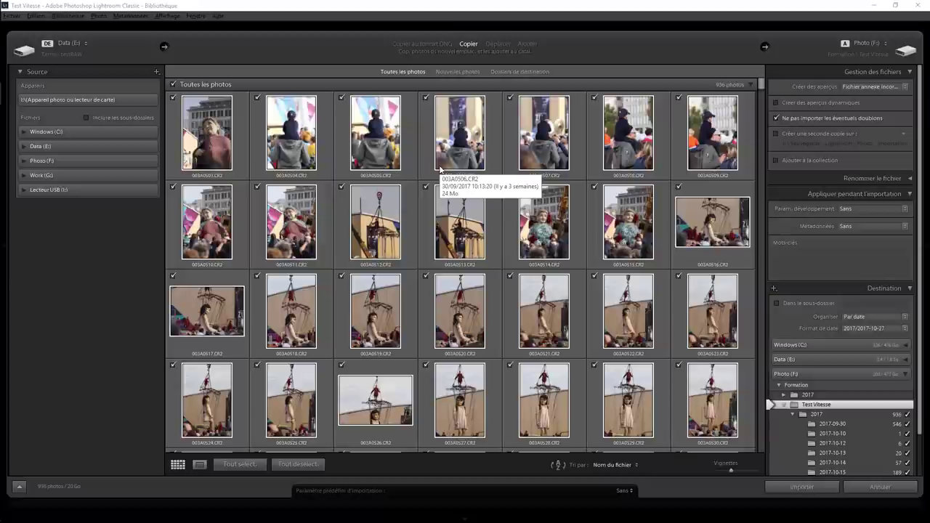
{"action": "left_click", "coordinate": [821, 489]}
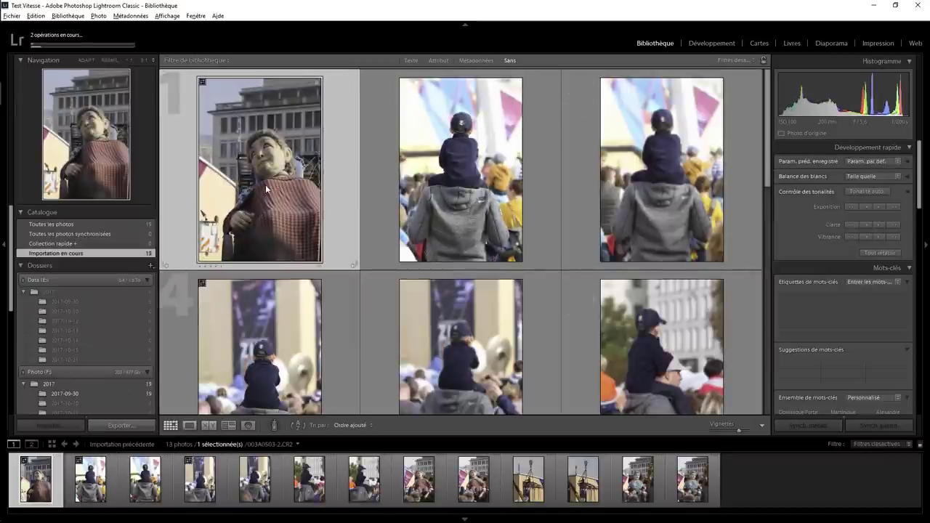
Inspect the first photo at 1:1, then flag or reject the next six photos
{"action": "key", "text": "z"}
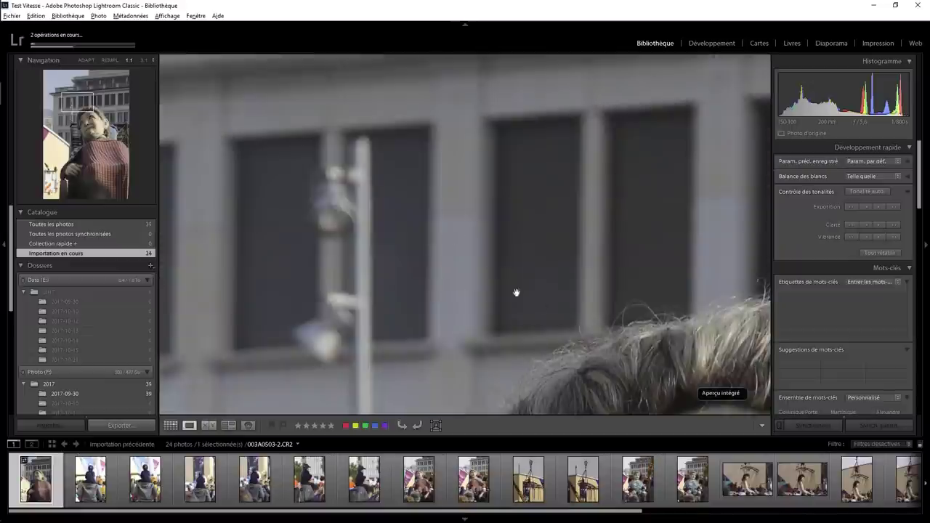
{"action": "left_click_drag", "start_coordinate": [515, 292], "coordinate": [432, 68]}
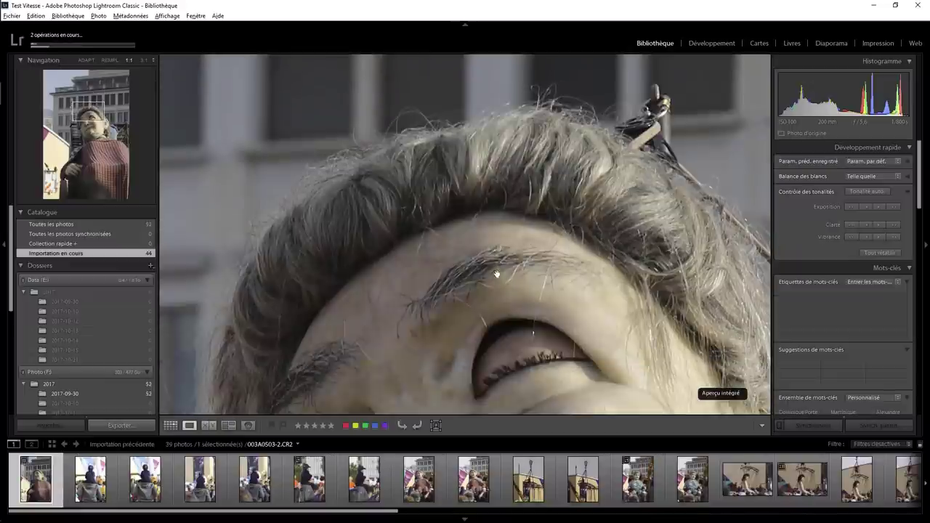
{"action": "left_click", "coordinate": [500, 282]}
{"action": "left_click_drag", "start_coordinate": [482, 223], "coordinate": [458, 187]}
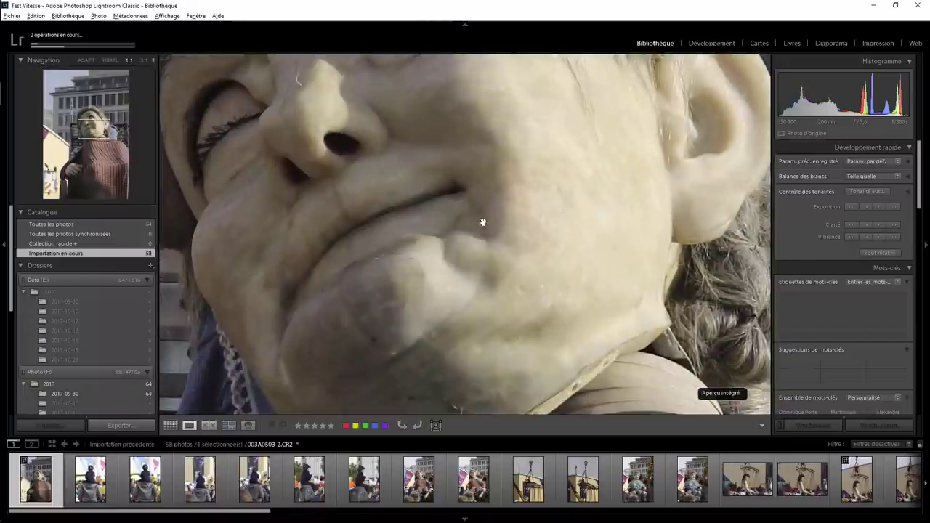
{"action": "key", "text": "x"}
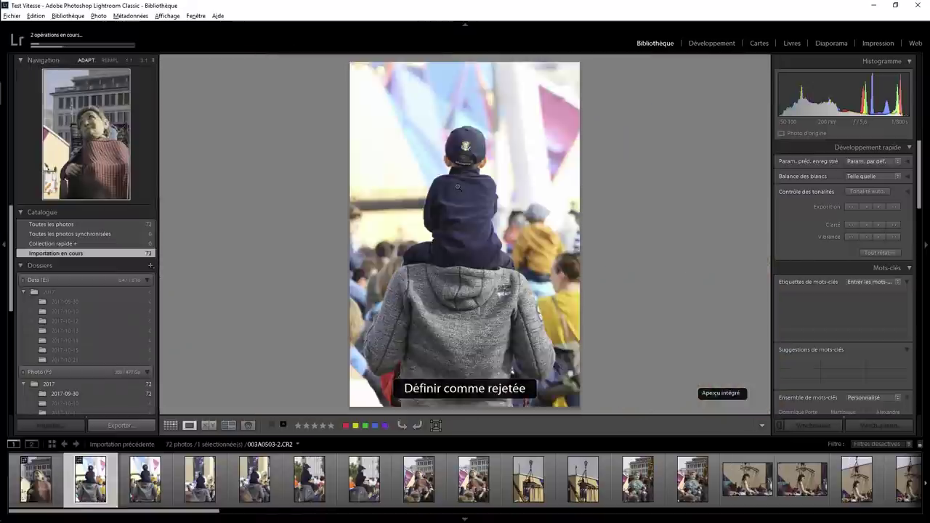
{"action": "key", "text": "x"}
{"action": "key", "text": "x"}
{"action": "key", "text": "x"}
{"action": "key", "text": "p"}
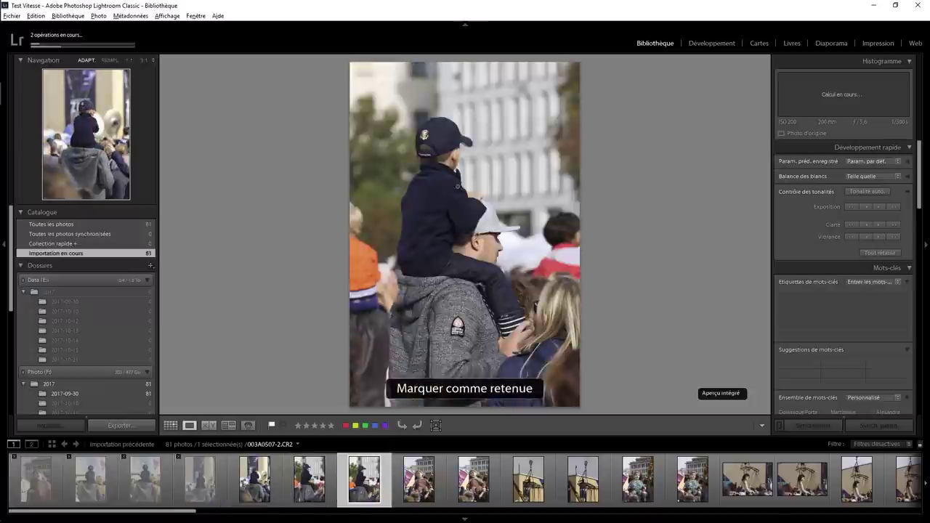
{"action": "key", "text": "p"}
{"action": "key", "text": "p"}
{"action": "key", "text": "p"}
{"action": "key", "text": "p"}
{"action": "key", "text": "x"}
{"action": "key", "text": "x"}
{"action": "key", "text": "x"}
{"action": "key", "text": "x"}
{"action": "key", "text": "x"}
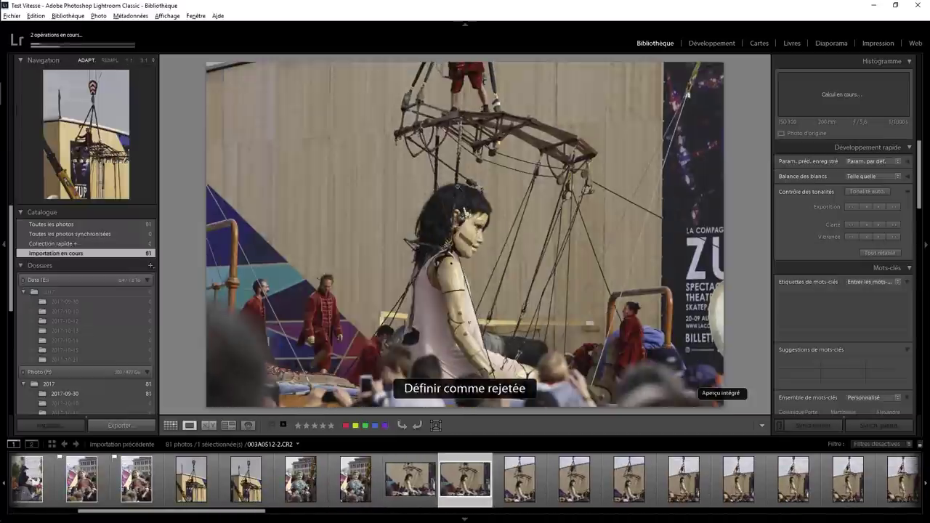
{"action": "key", "text": "x"}
{"action": "key", "text": "x"}
{"action": "key", "text": "x"}
{"action": "key", "text": "x"}
{"action": "key", "text": "x"}
{"action": "key", "text": "x"}
{"action": "key", "text": "x"}
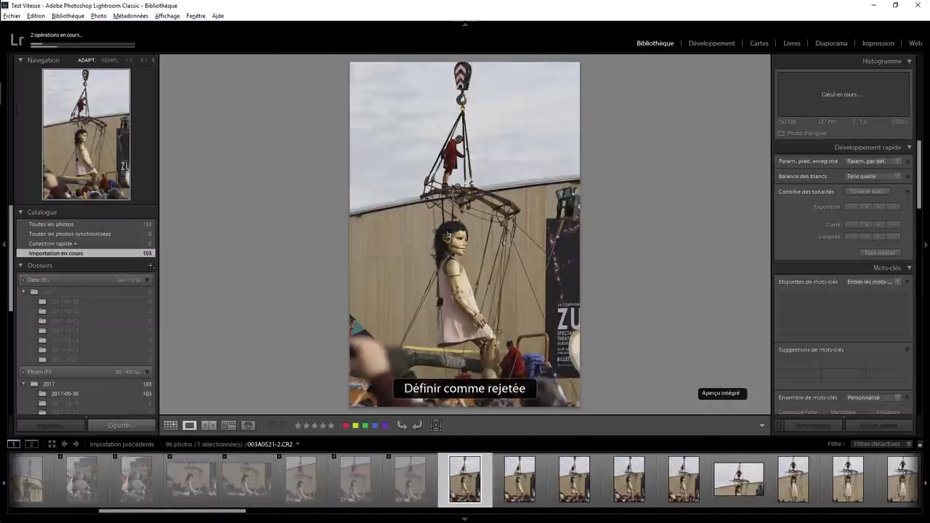
Check the puppet's face at 1:1 and keep culling photos as picks or rejects
{"action": "left_click", "coordinate": [451, 258]}
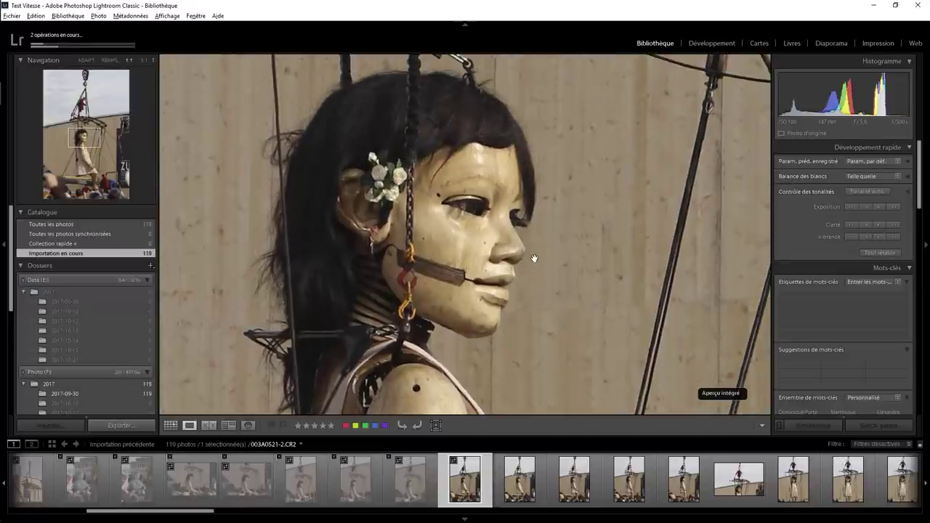
{"action": "key", "text": "p"}
{"action": "key", "text": "p"}
{"action": "key", "text": "x"}
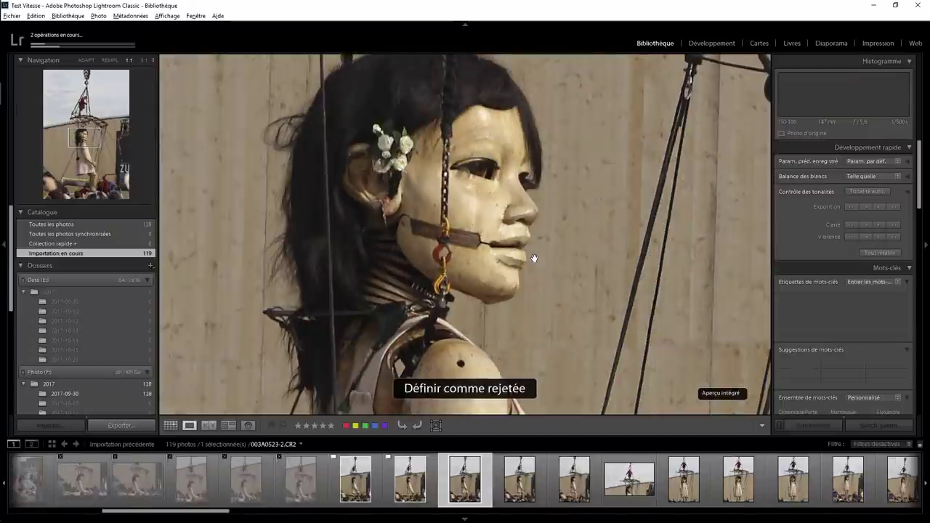
{"action": "key", "text": "x"}
{"action": "key", "text": "x"}
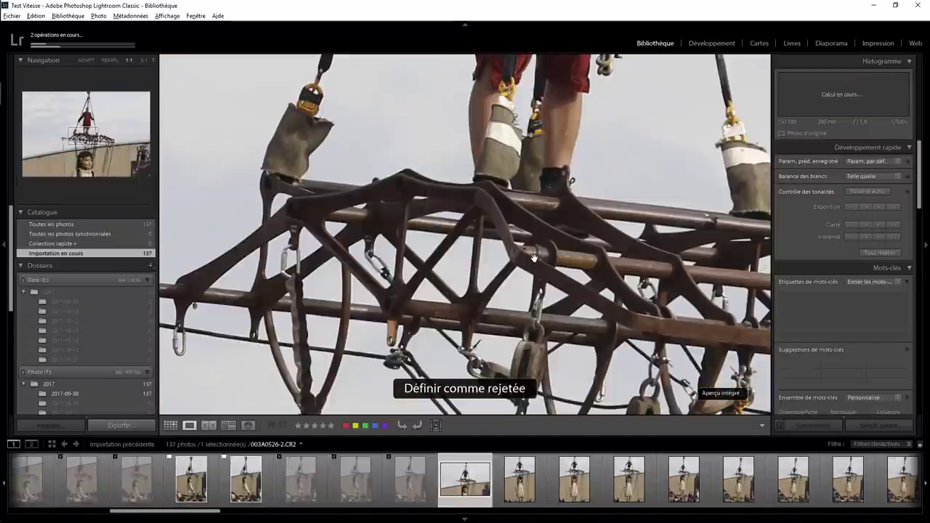
{"action": "key", "text": "p"}
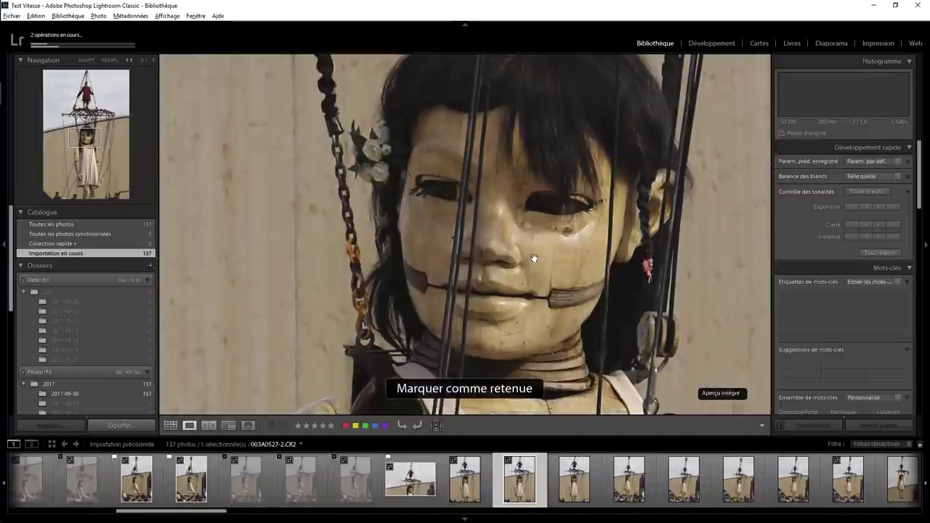
{"action": "key", "text": "p"}
{"action": "key", "text": "p"}
{"action": "key", "text": "p"}
{"action": "key", "text": "p"}
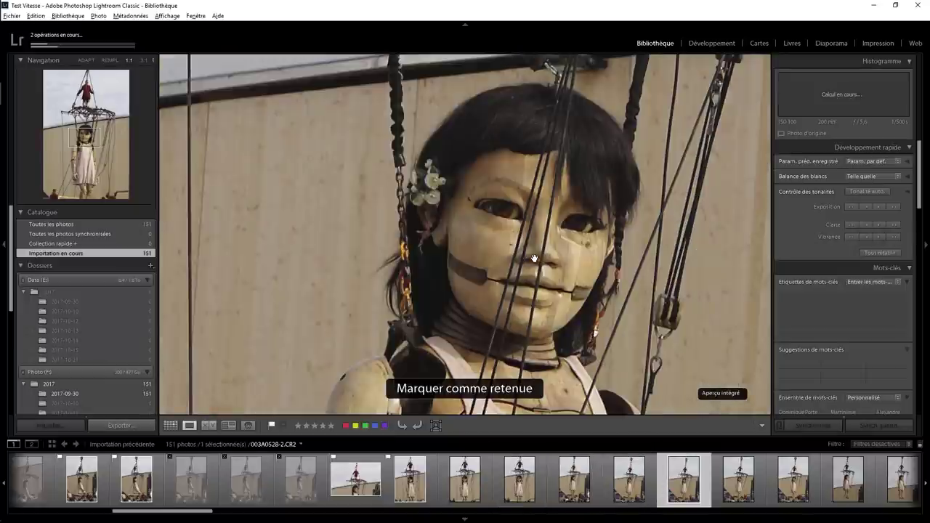
{"action": "key", "text": "p"}
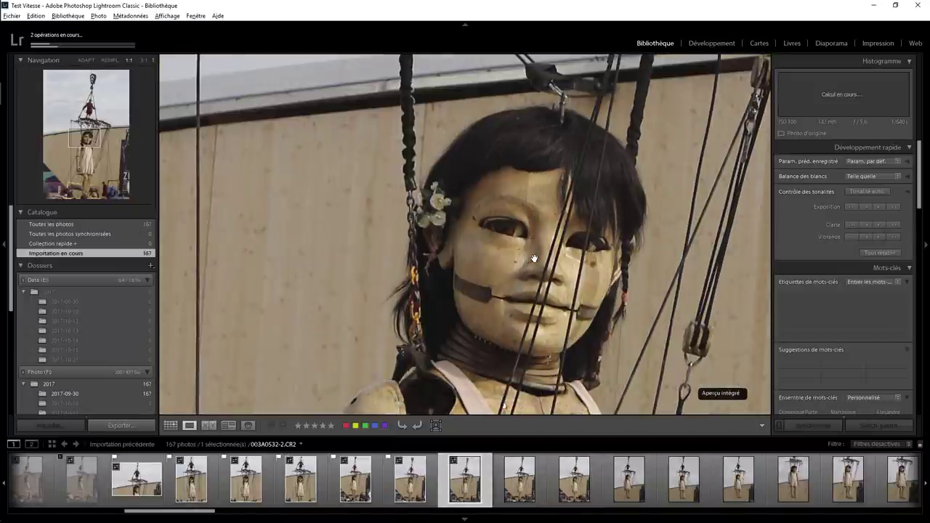
{"action": "key", "text": "p"}
{"action": "key", "text": "p"}
{"action": "key", "text": "p"}
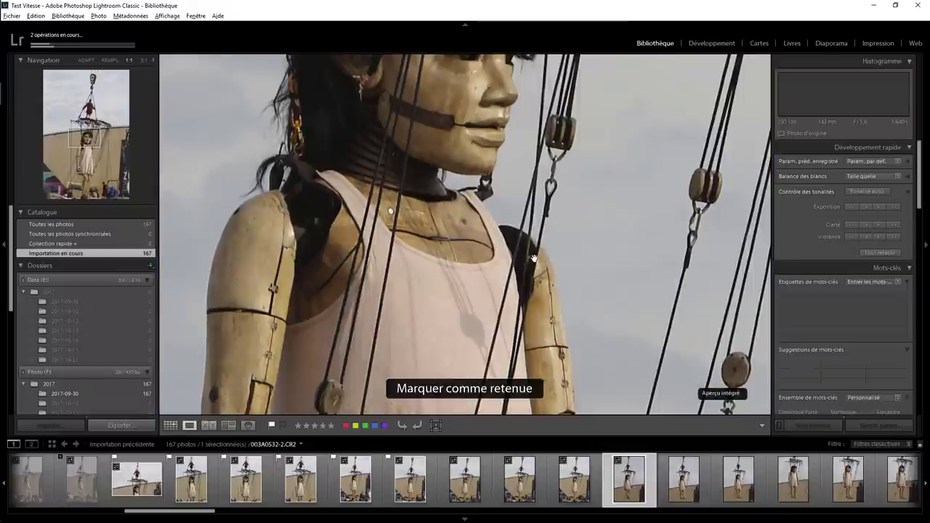
{"action": "key", "text": "p"}
{"action": "key", "text": "x"}
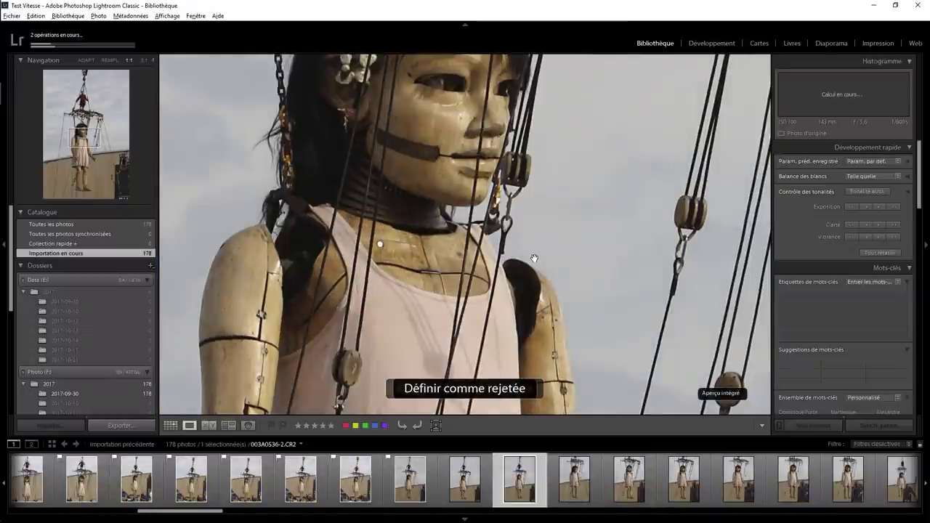
{"action": "key", "text": "x"}
{"action": "key", "text": "x"}
{"action": "key", "text": "x"}
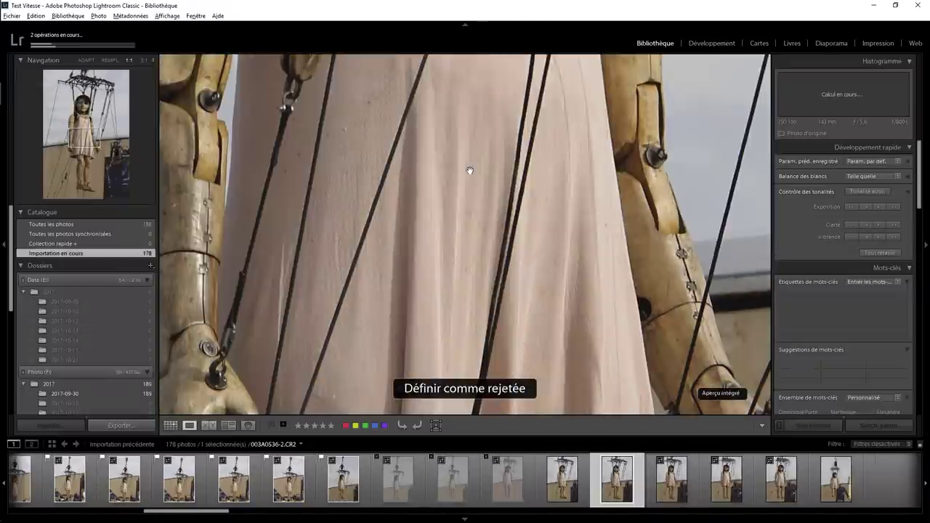
{"action": "left_click", "coordinate": [64, 35]}
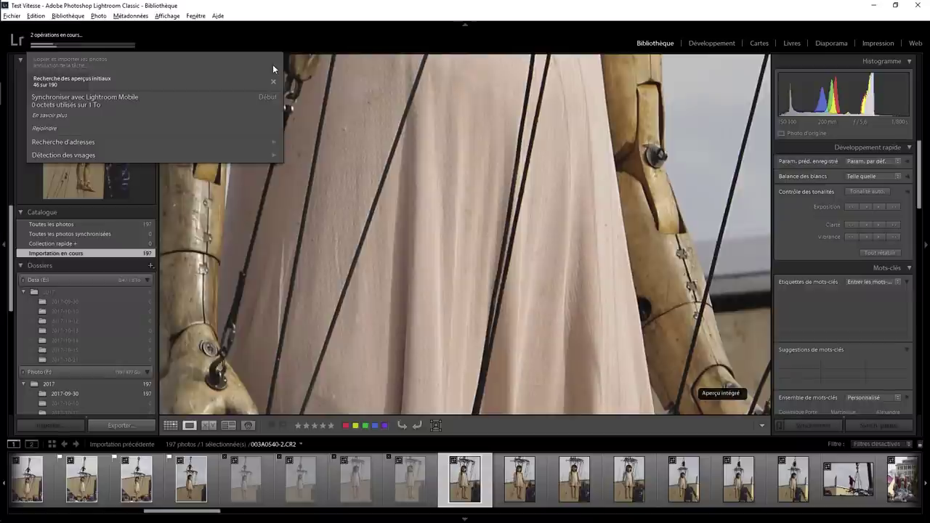
{"action": "left_click", "coordinate": [473, 201]}
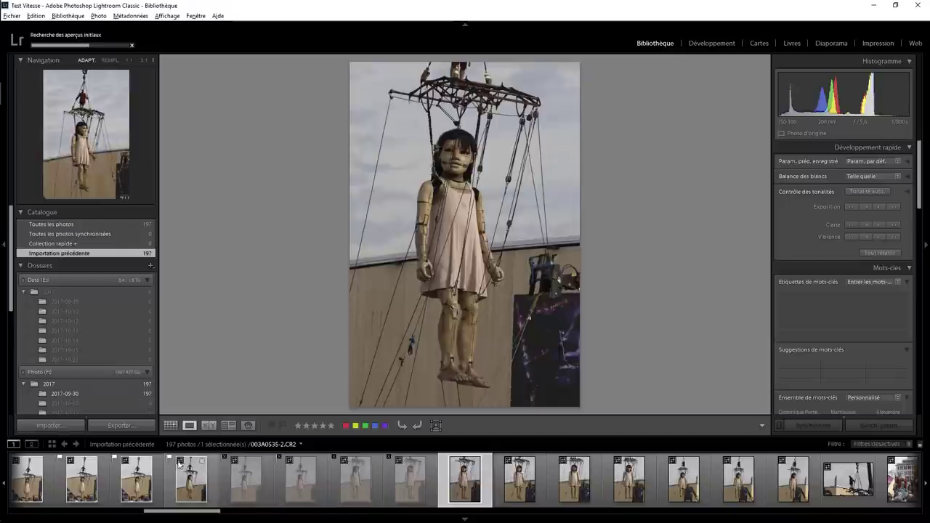
Request standard-size previews in place of the embedded preview from the thumbnail badge
{"action": "left_click", "coordinate": [179, 463]}
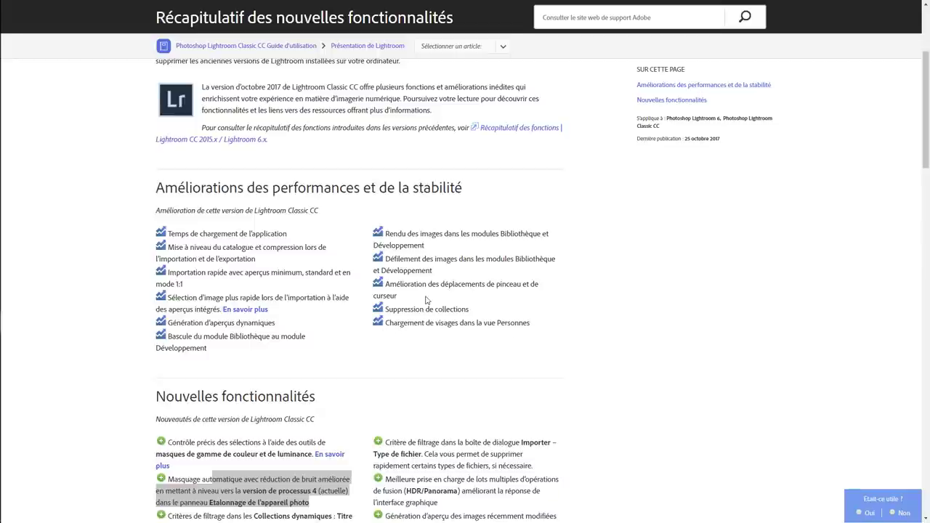
{"action": "scroll", "coordinate": [429, 297], "scroll_direction": "down", "scroll_amount": 2}
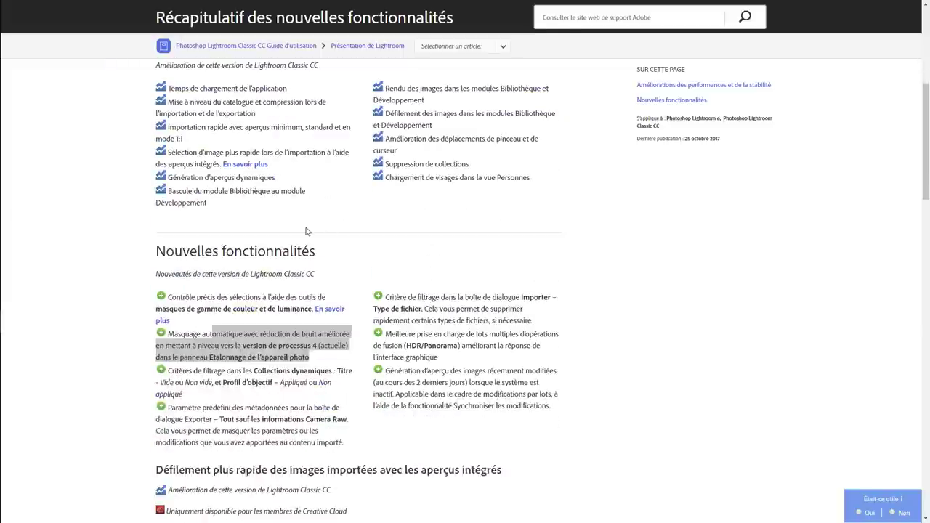
{"action": "left_click", "coordinate": [218, 300]}
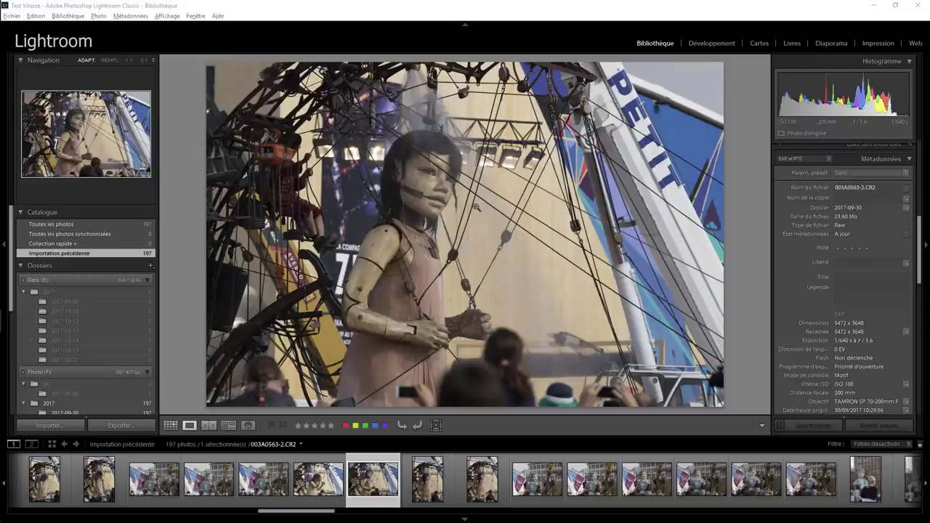
Title photo 003A0563-2.CR2 'Essai' and open 003A0573-2.CR2 from the filmstrip
{"action": "left_click", "coordinate": [848, 276]}
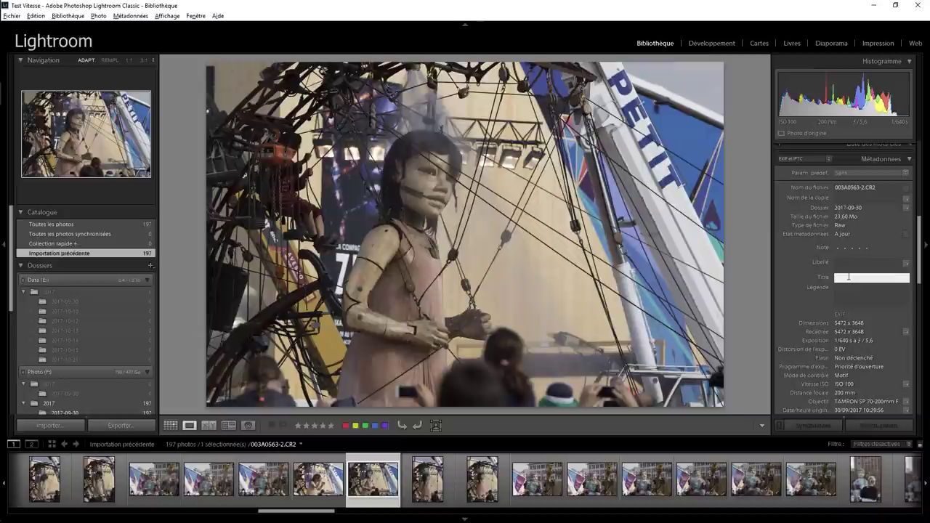
{"action": "type", "text": "Essai"}
{"action": "key", "text": "Return"}
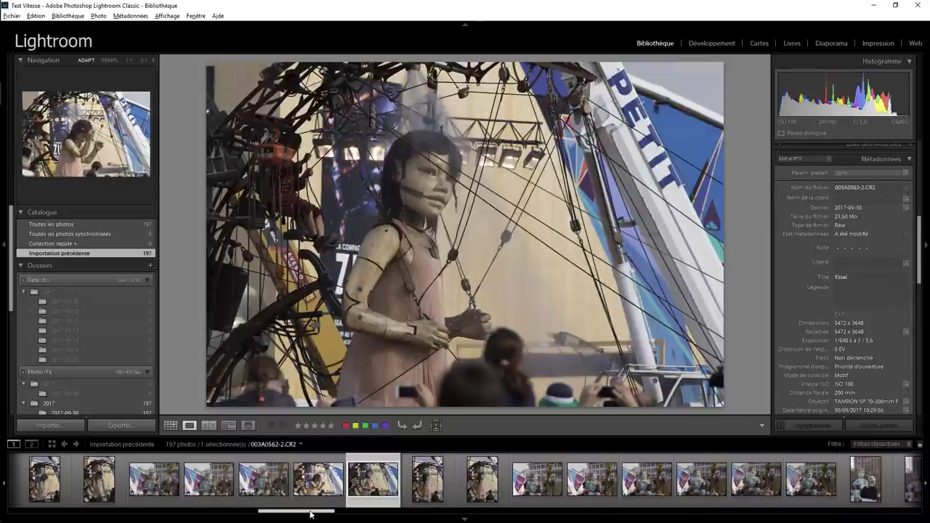
{"action": "left_click_drag", "start_coordinate": [294, 516], "coordinate": [326, 517]}
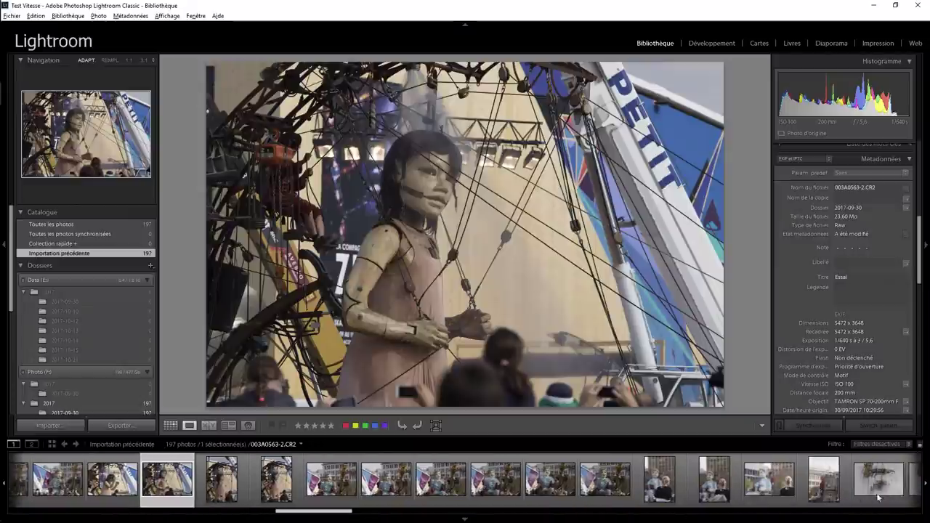
{"action": "left_click", "coordinate": [717, 494]}
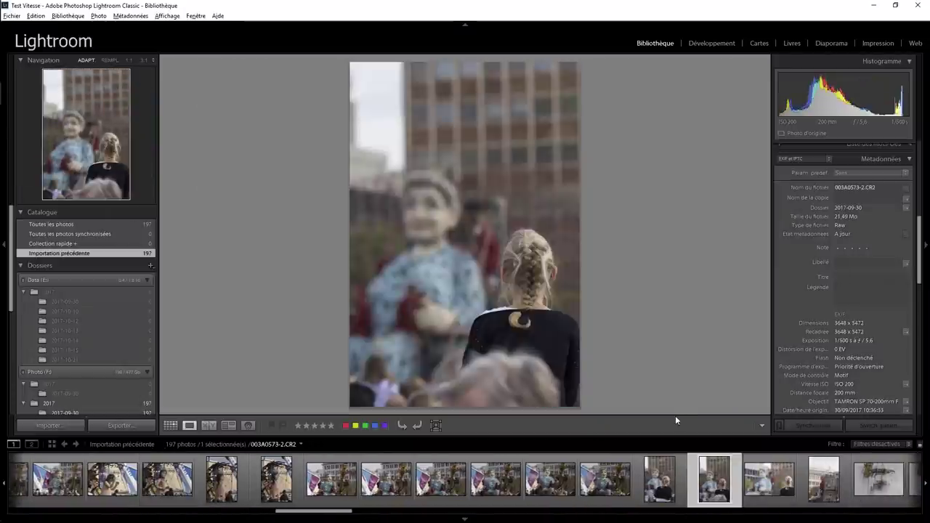
Enable lens profile correction (Tamron 70-200mm) on 003A0573-2.CR2 in Develop
{"action": "left_click", "coordinate": [710, 44]}
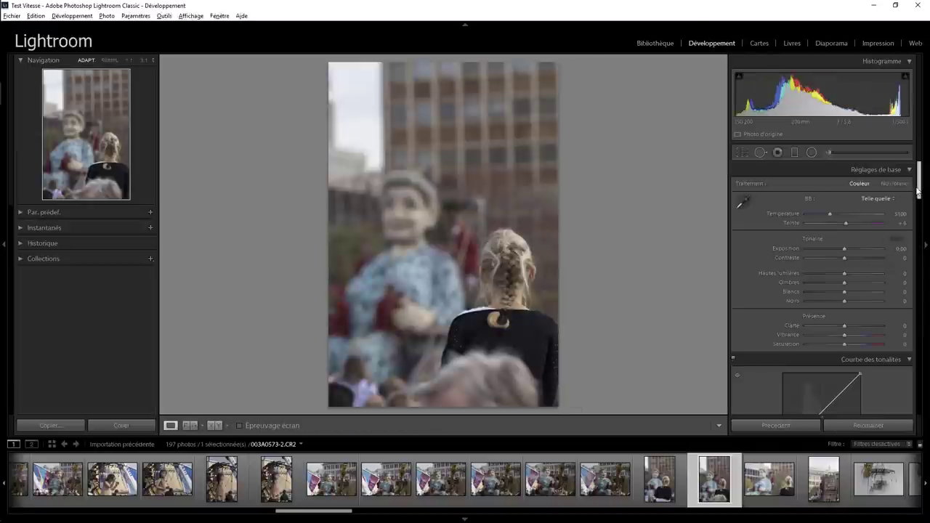
{"action": "left_click_drag", "start_coordinate": [918, 188], "coordinate": [906, 325]}
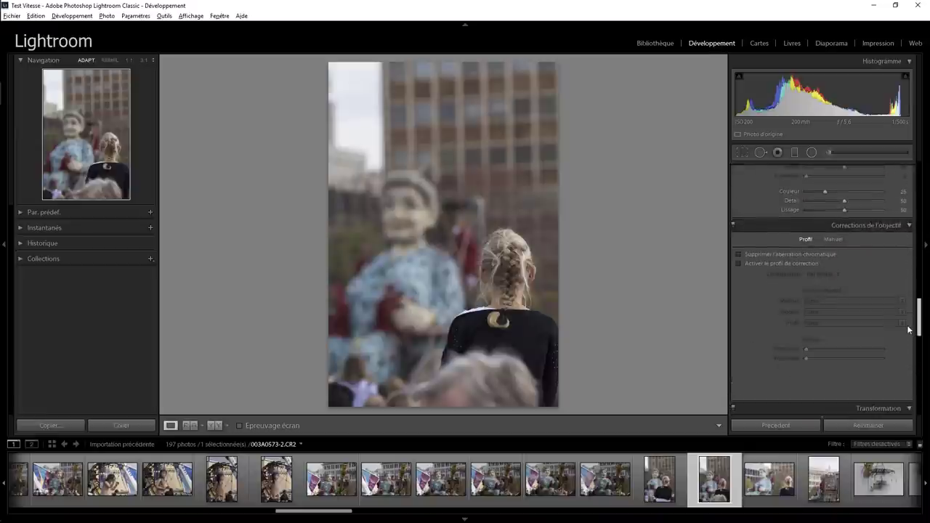
{"action": "left_click", "coordinate": [750, 263]}
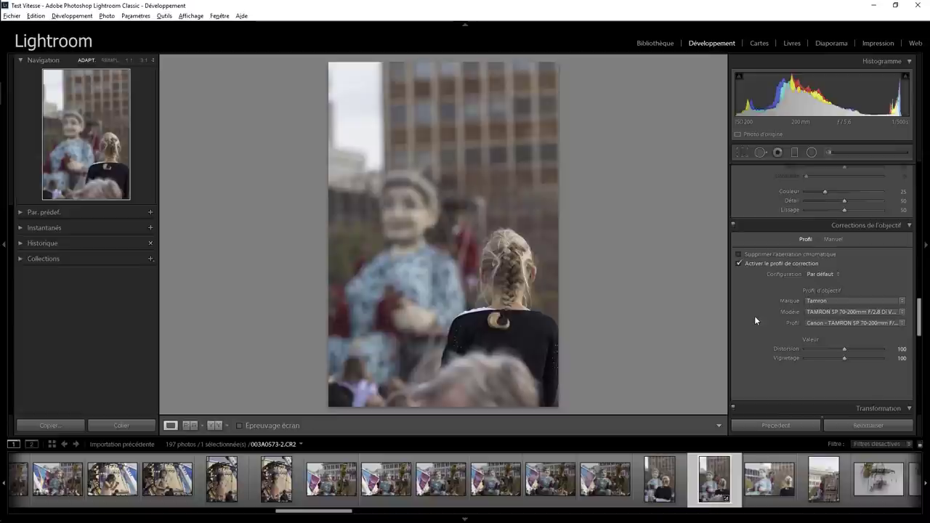
Create smart collection 'Titre pas vide' with the rule Titre n'est pas vide
{"action": "left_click", "coordinate": [149, 259]}
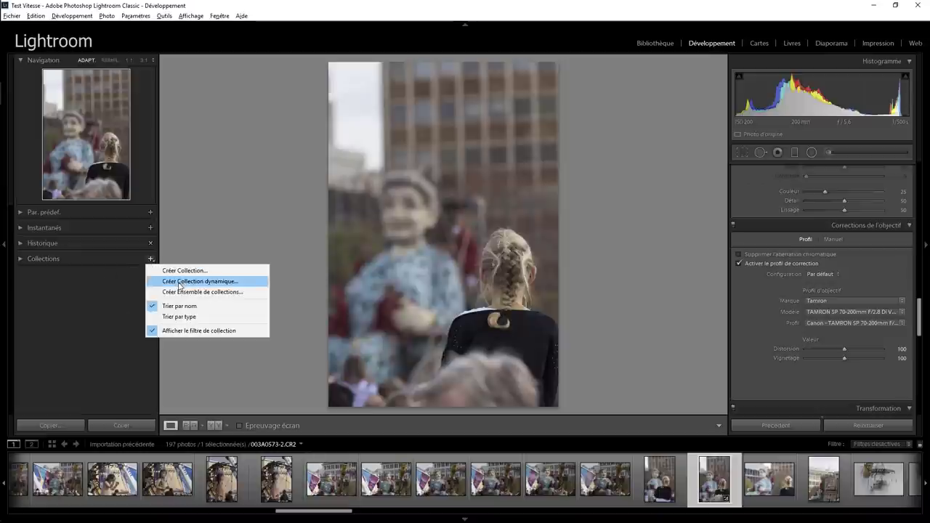
{"action": "left_click", "coordinate": [179, 282]}
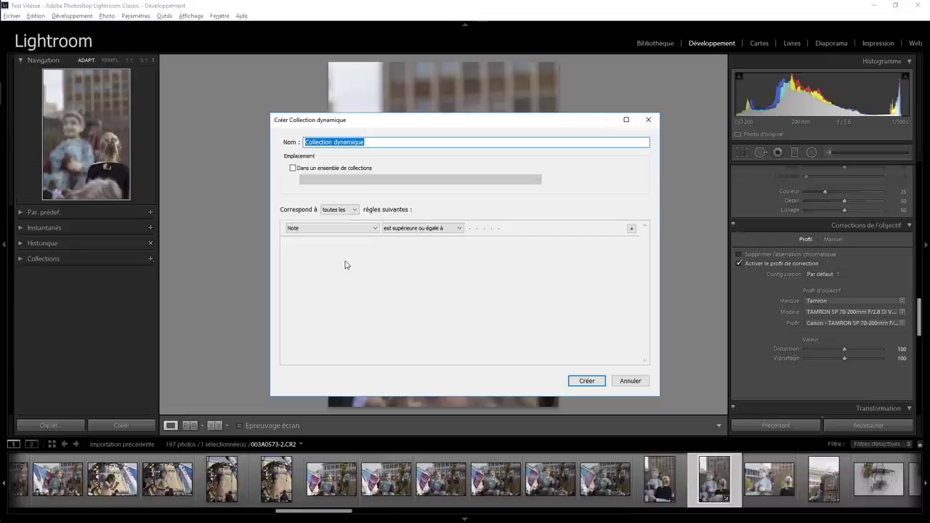
{"action": "left_click", "coordinate": [375, 229]}
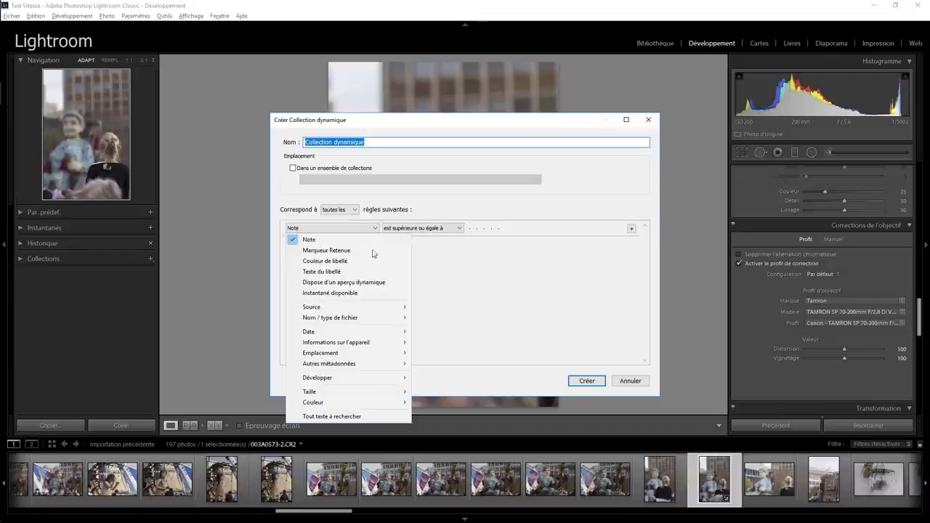
{"action": "mouse_move", "coordinate": [329, 363]}
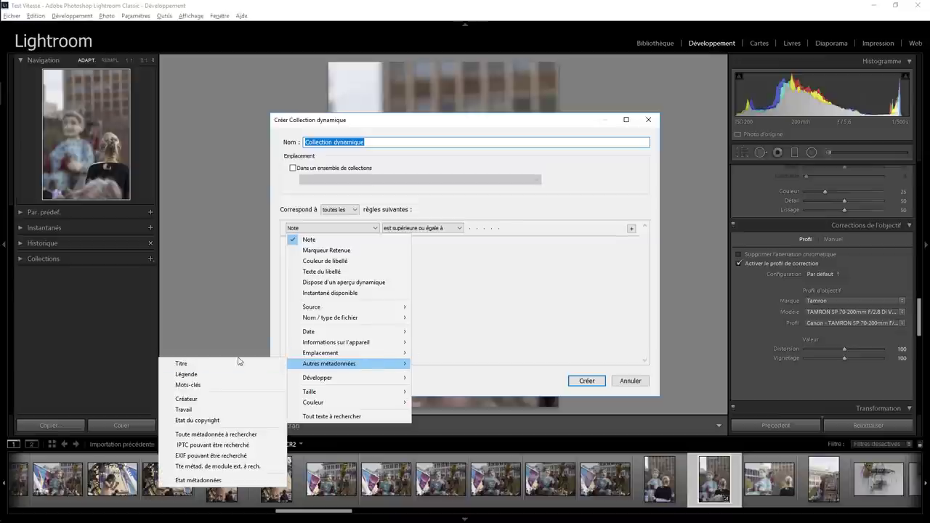
{"action": "left_click", "coordinate": [225, 364]}
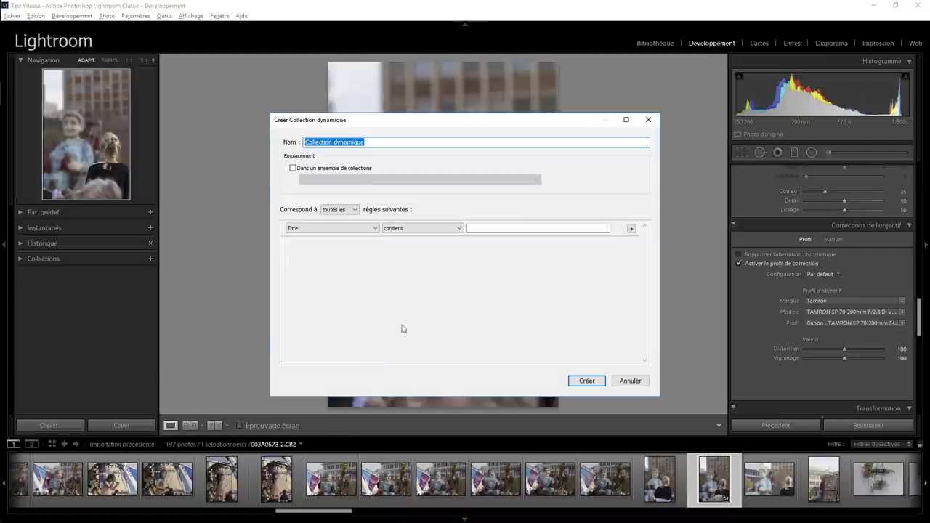
{"action": "left_click", "coordinate": [459, 229]}
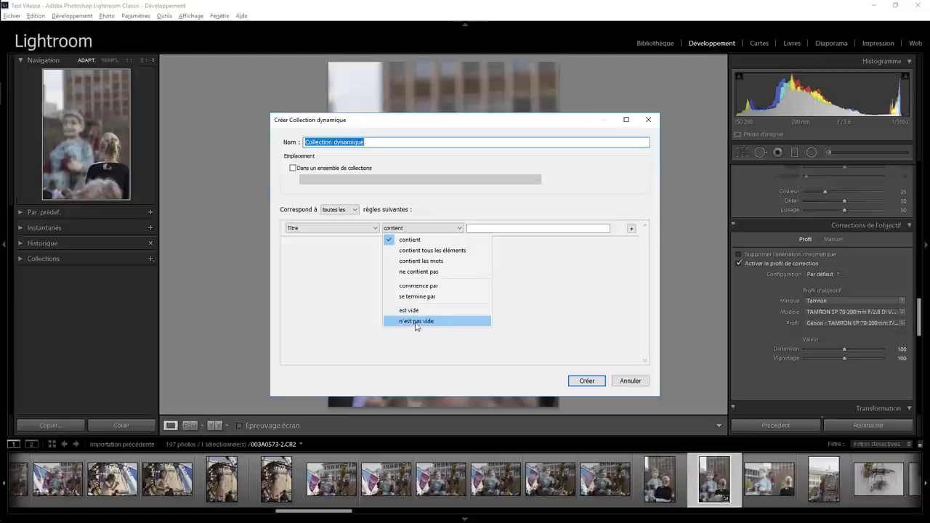
{"action": "left_click", "coordinate": [416, 322]}
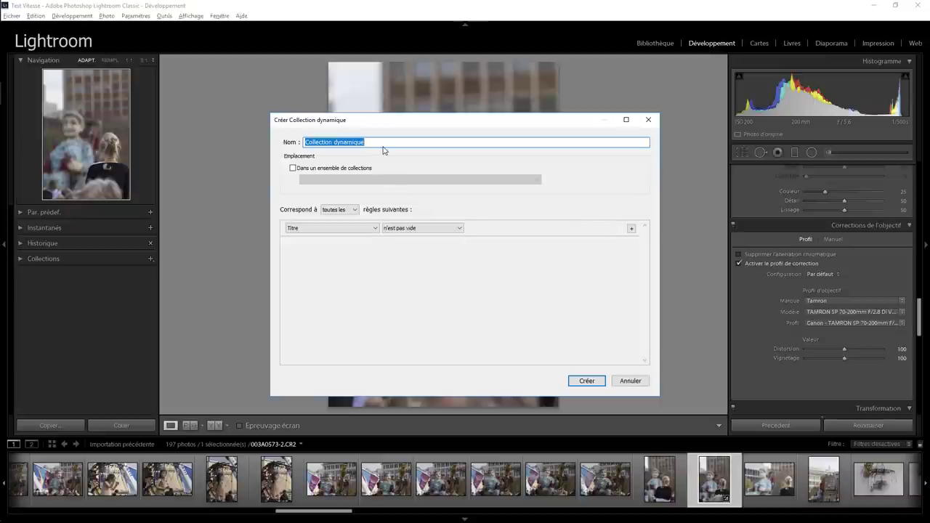
{"action": "type", "text": "Titre"}
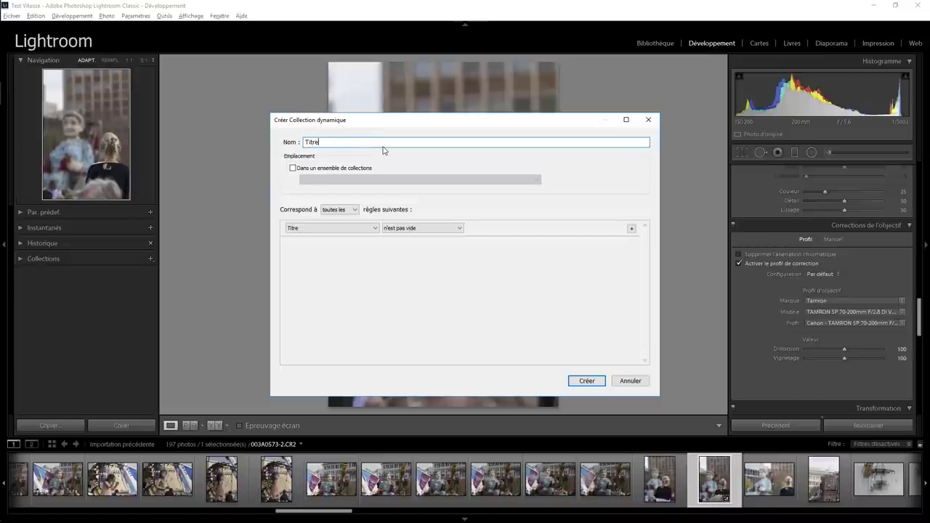
{"action": "type", "text": " pas vide"}
{"action": "left_click", "coordinate": [585, 381]}
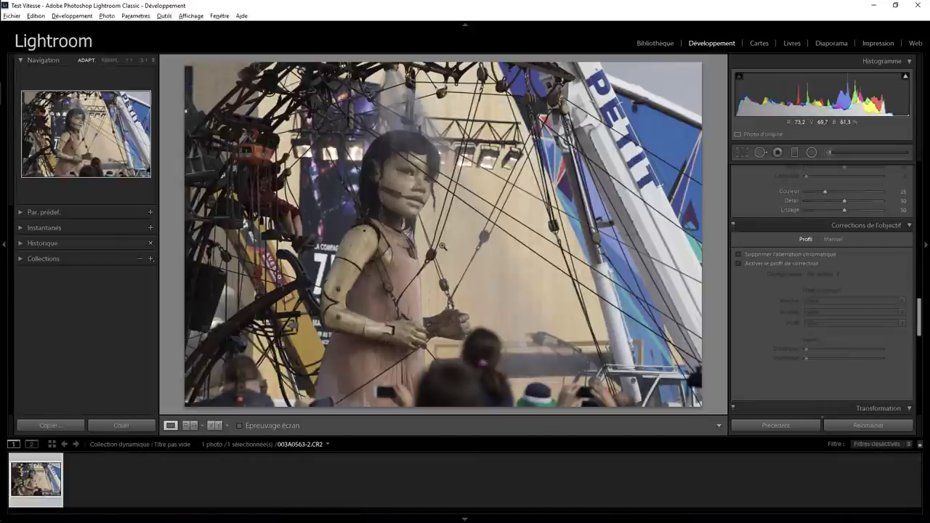
Create smart collection 'Collection dynamique' with rule Profil de correction de l'objectif est vrai
{"action": "left_click", "coordinate": [21, 260]}
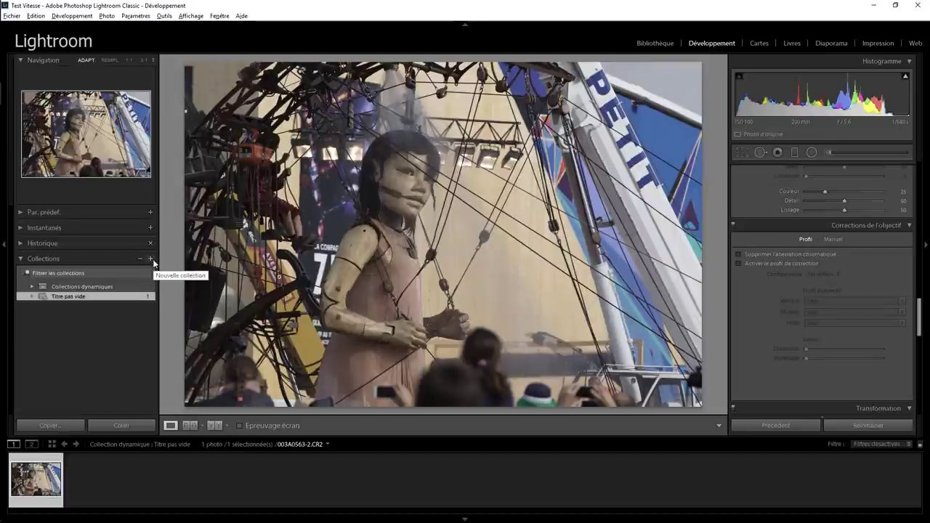
{"action": "left_click", "coordinate": [151, 260]}
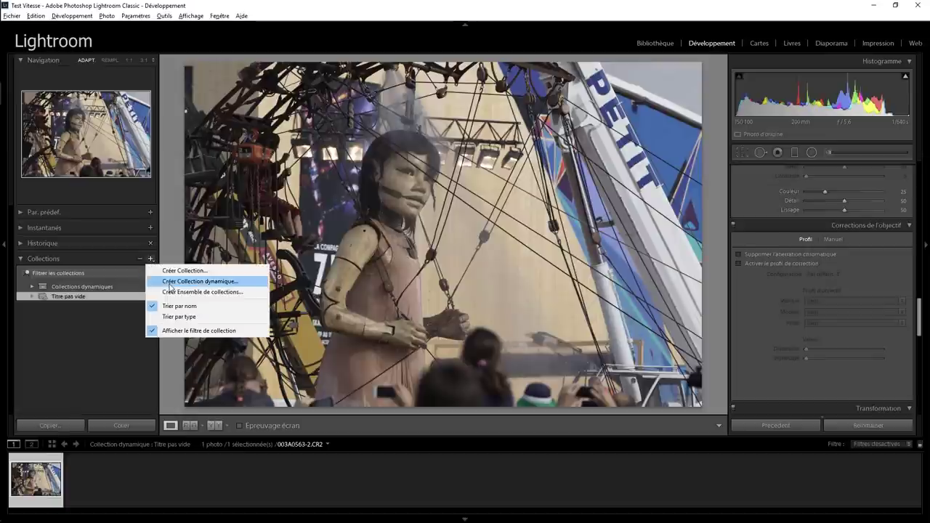
{"action": "left_click", "coordinate": [170, 285]}
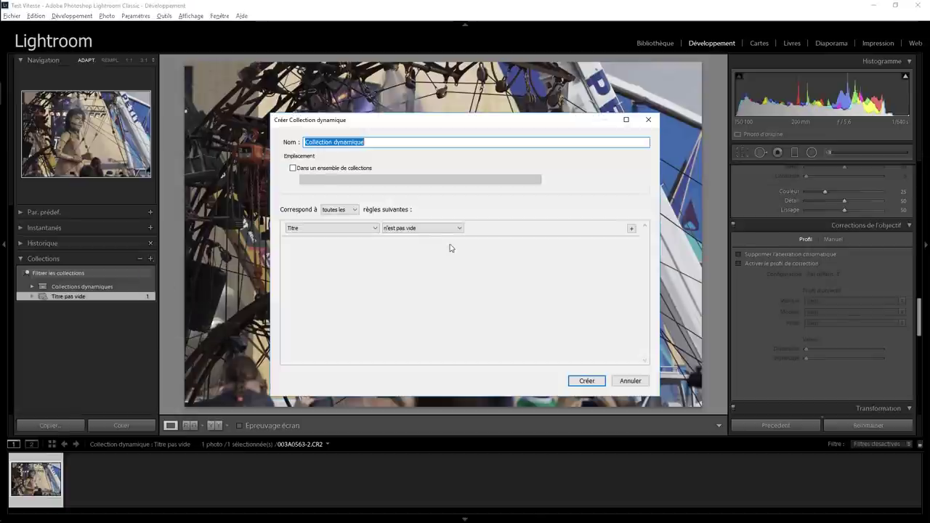
{"action": "left_click", "coordinate": [368, 229]}
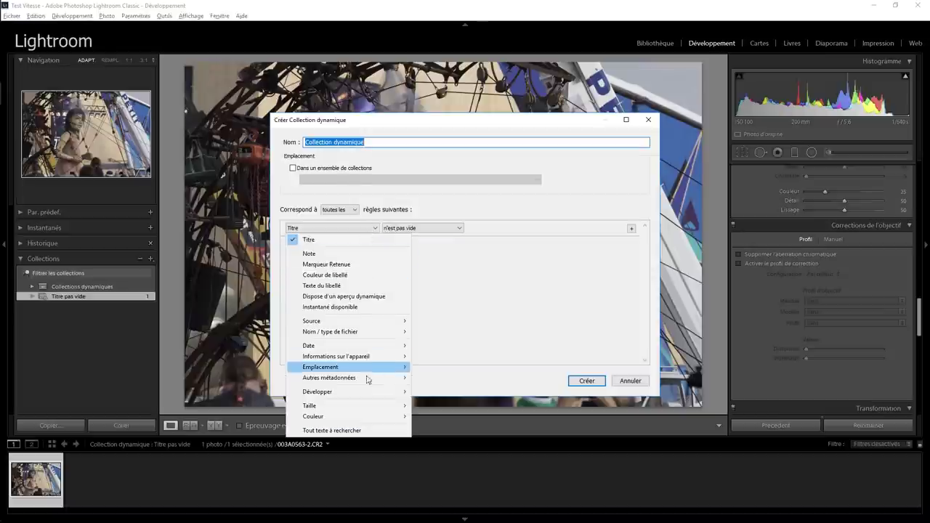
{"action": "mouse_move", "coordinate": [349, 391]}
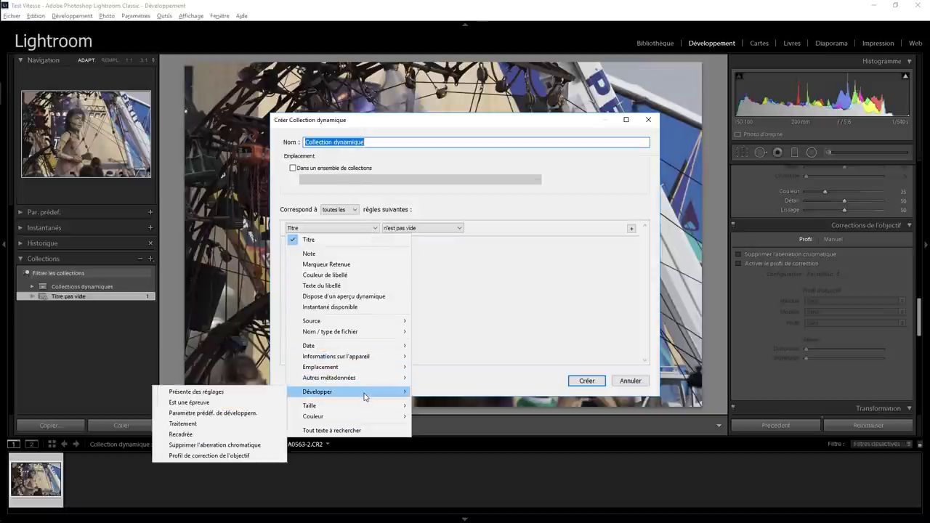
{"action": "left_click", "coordinate": [253, 460]}
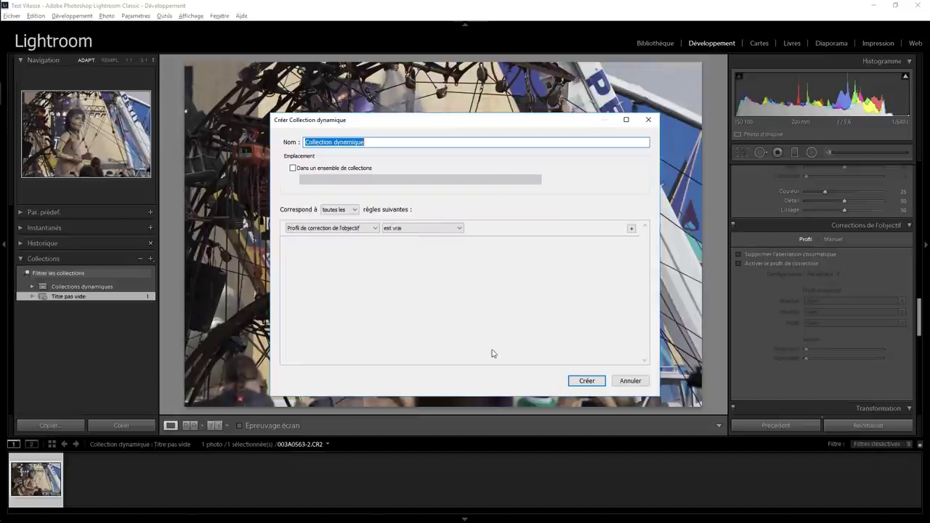
{"action": "left_click", "coordinate": [459, 231]}
{"action": "left_click", "coordinate": [439, 250]}
{"action": "left_click", "coordinate": [447, 231]}
{"action": "left_click", "coordinate": [436, 240]}
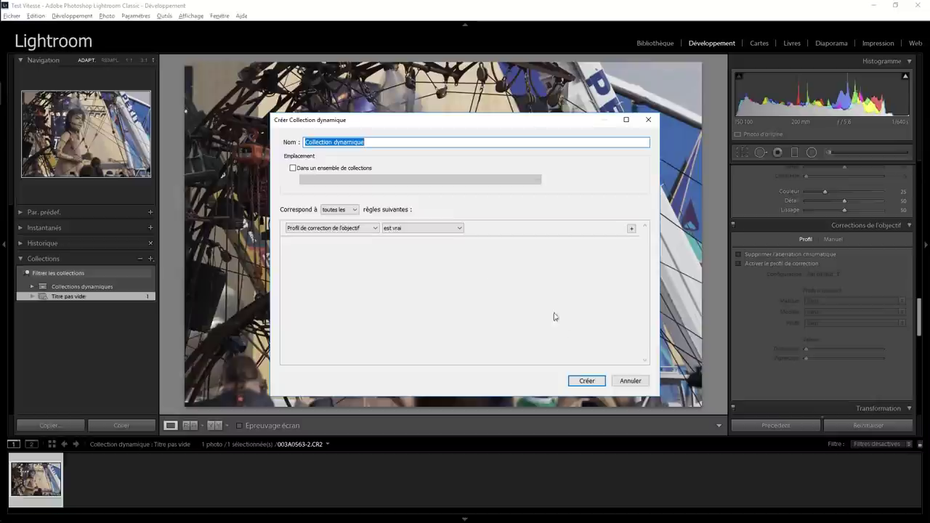
{"action": "left_click", "coordinate": [587, 381]}
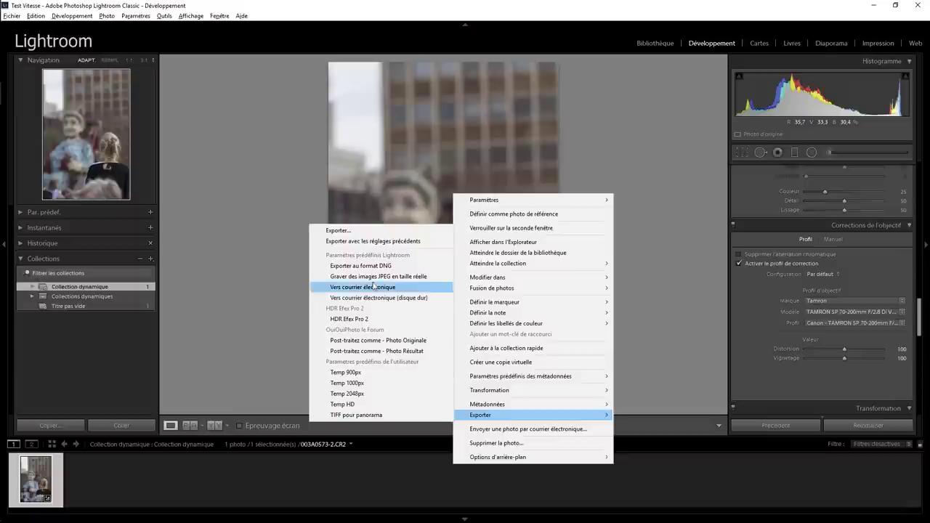
Set export metadata to 'Tout sauf les informations sur l'appareil et sur Camera Raw'
{"action": "left_click", "coordinate": [338, 230]}
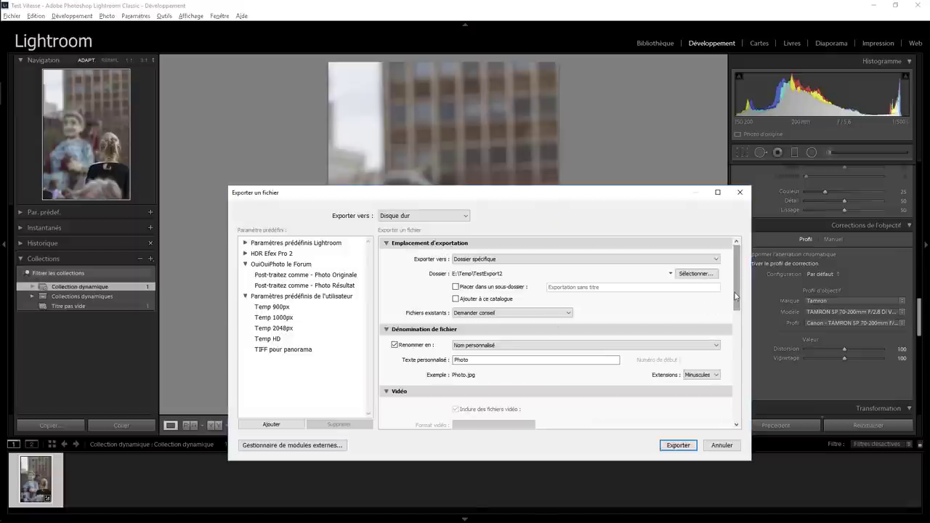
{"action": "left_click_drag", "start_coordinate": [737, 283], "coordinate": [737, 396]}
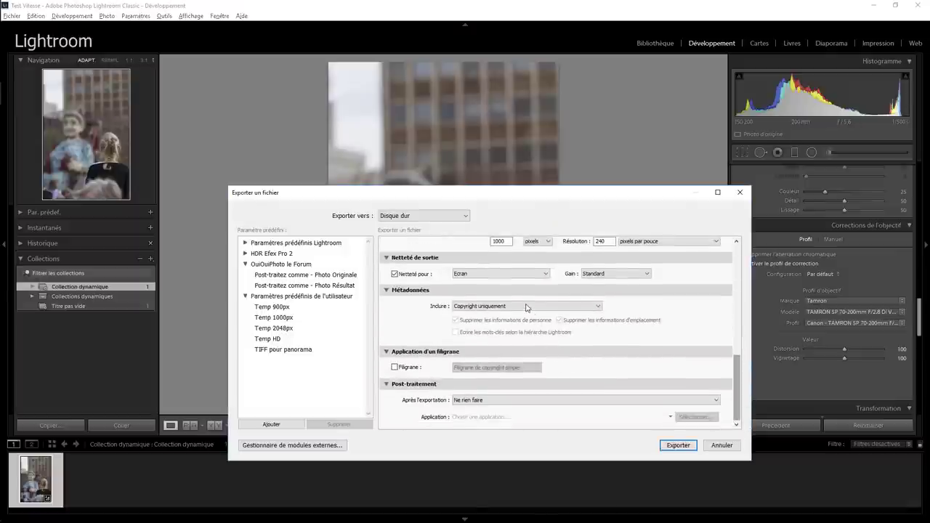
{"action": "left_click", "coordinate": [526, 306]}
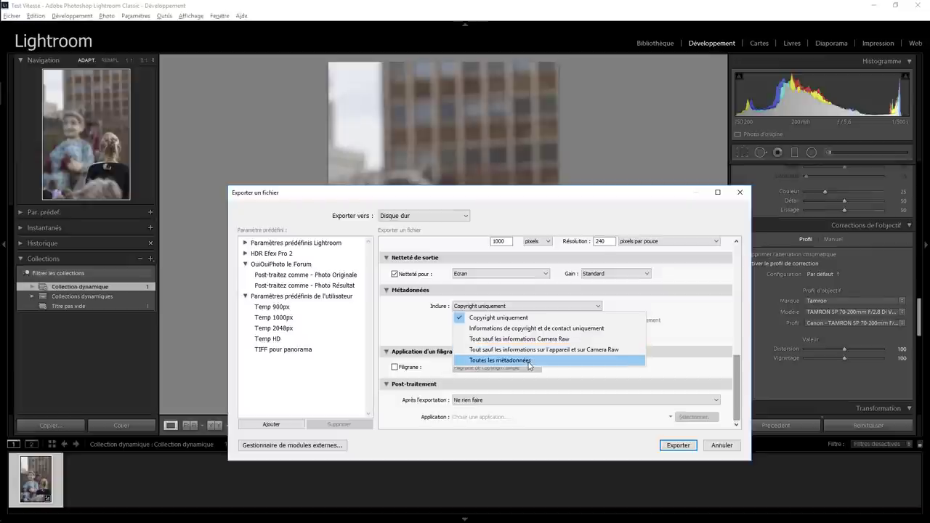
{"action": "left_click", "coordinate": [412, 331]}
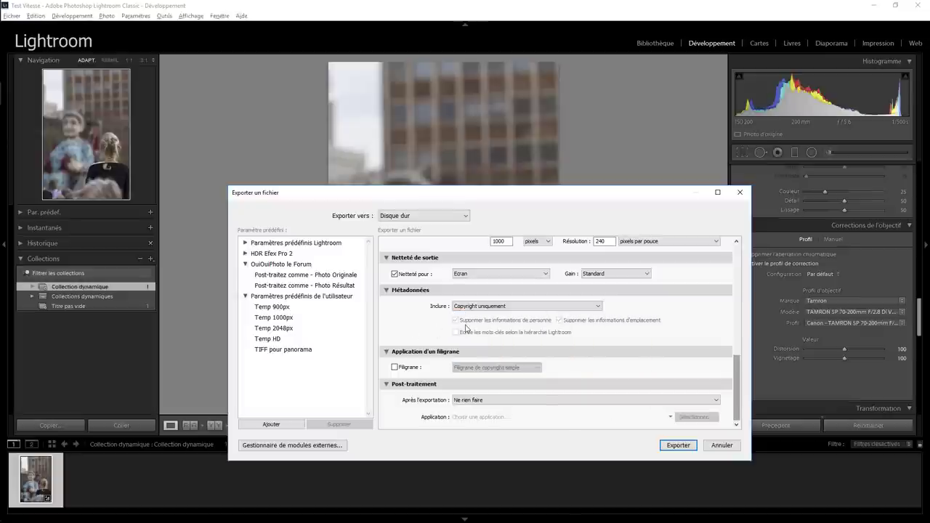
{"action": "left_click", "coordinate": [559, 306]}
{"action": "left_click", "coordinate": [526, 350]}
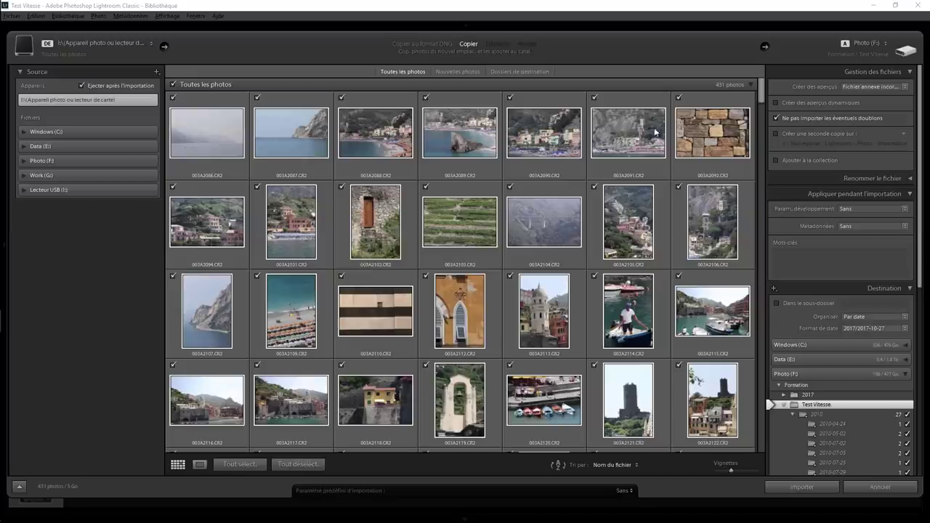
Sort the import thumbnails by Type de fichier, browse them, and return to the Library
{"action": "left_click_drag", "start_coordinate": [761, 91], "coordinate": [763, 439]}
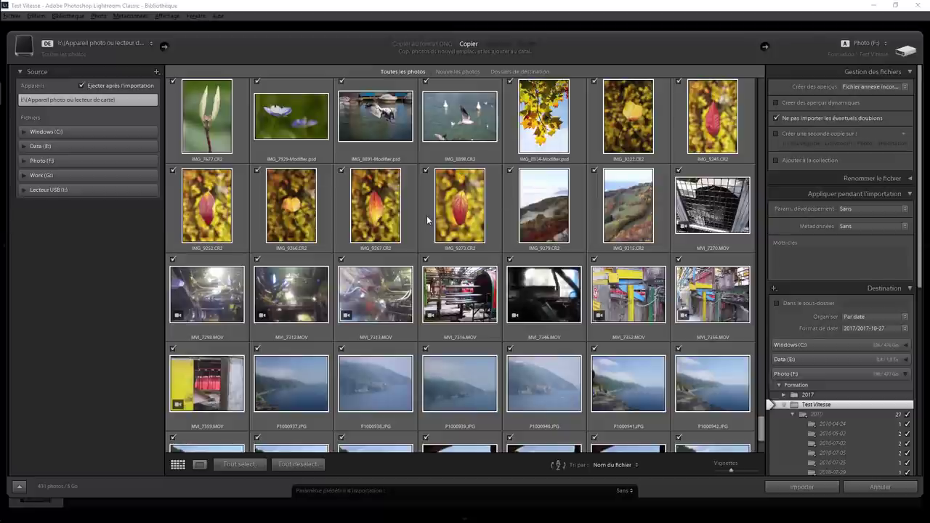
{"action": "mouse_move", "coordinate": [459, 205]}
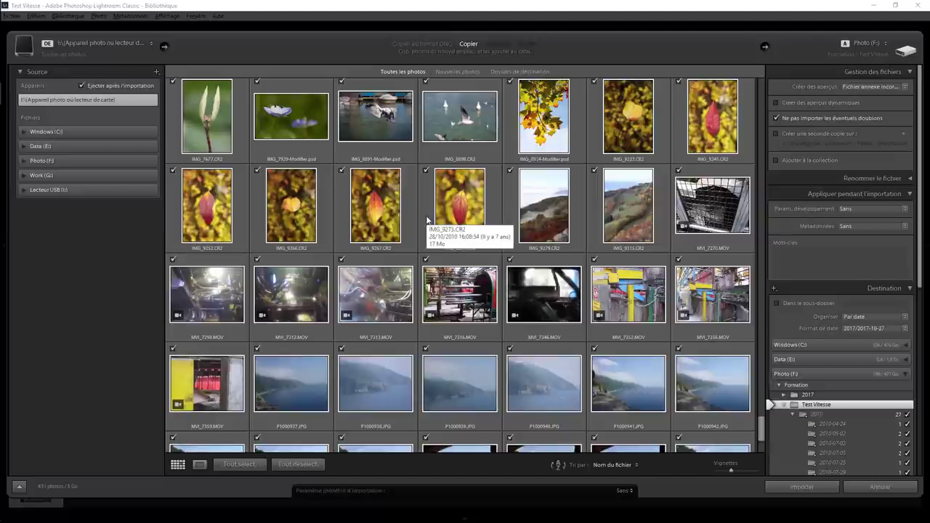
{"action": "left_click", "coordinate": [612, 465]}
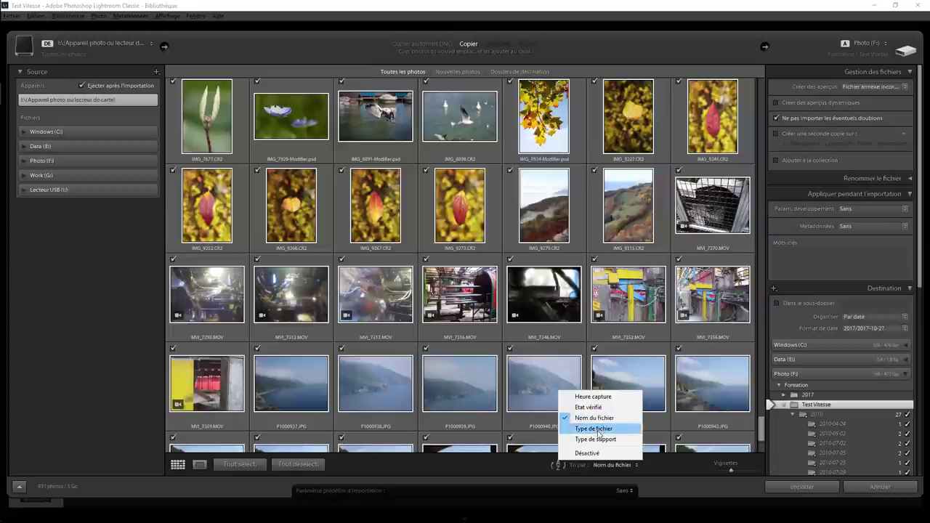
{"action": "left_click", "coordinate": [599, 429]}
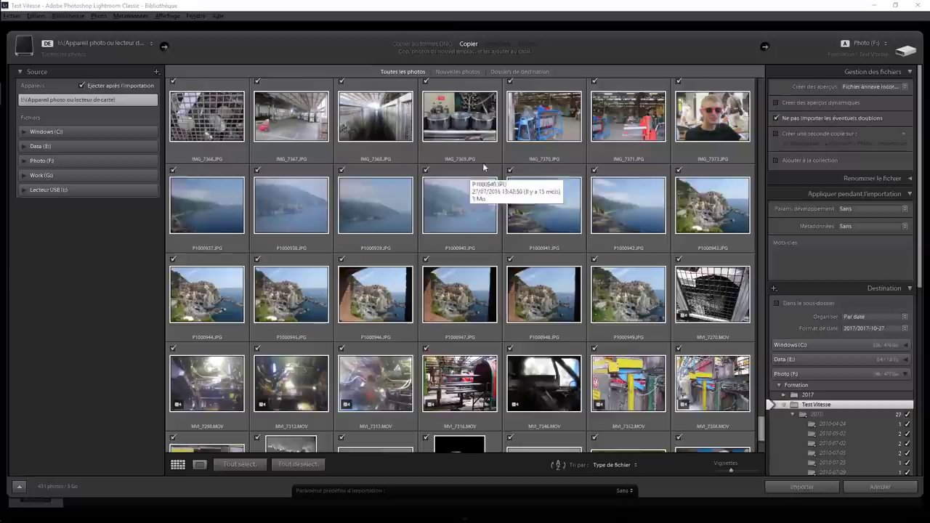
{"action": "left_click", "coordinate": [762, 445]}
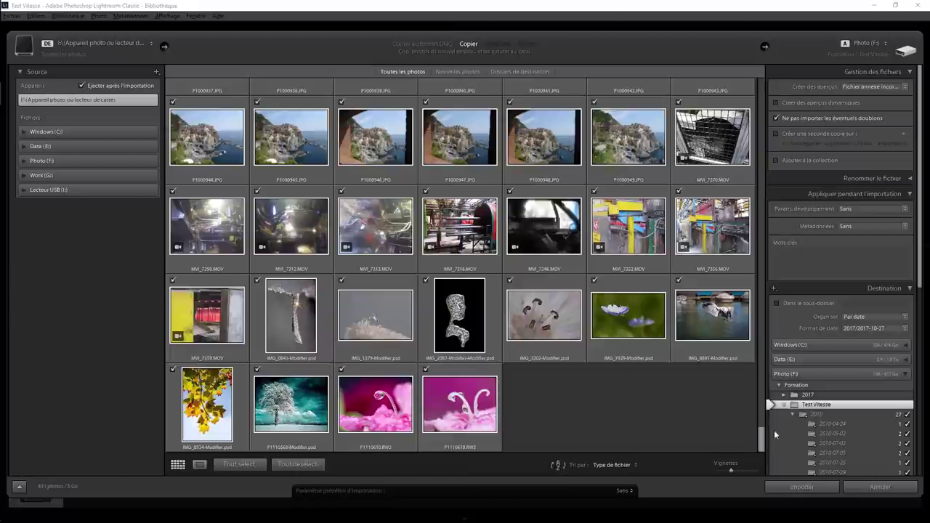
{"action": "scroll", "coordinate": [763, 429], "scroll_direction": "up", "scroll_amount": 3}
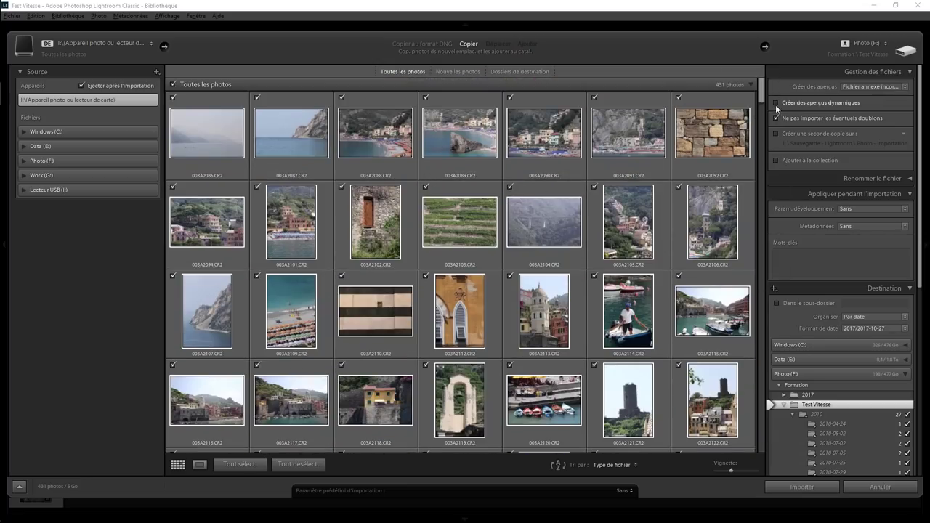
{"action": "left_click_drag", "start_coordinate": [761, 92], "coordinate": [762, 451]}
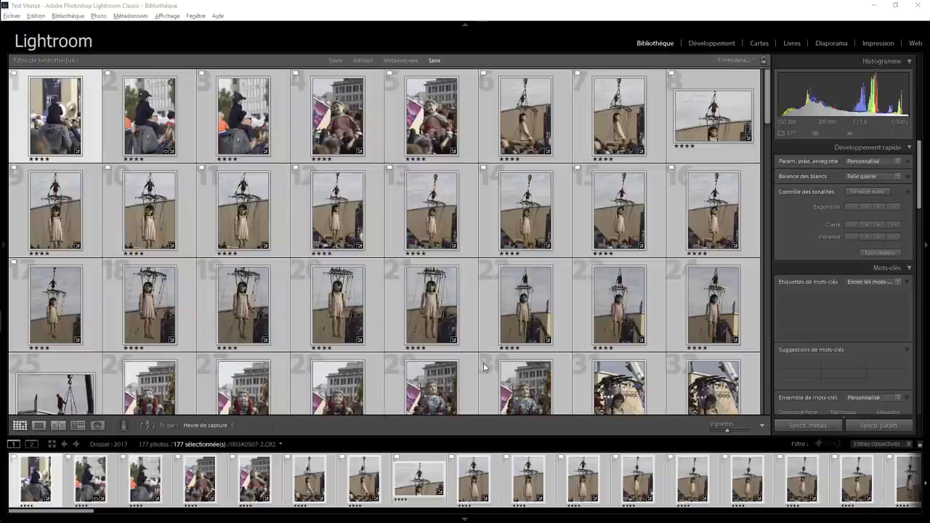
Review the Performances preferences, then switch to Develop on photo 003A0507-2.CR2
{"action": "mouse_move", "coordinate": [55, 116]}
{"action": "left_click", "coordinate": [36, 15]}
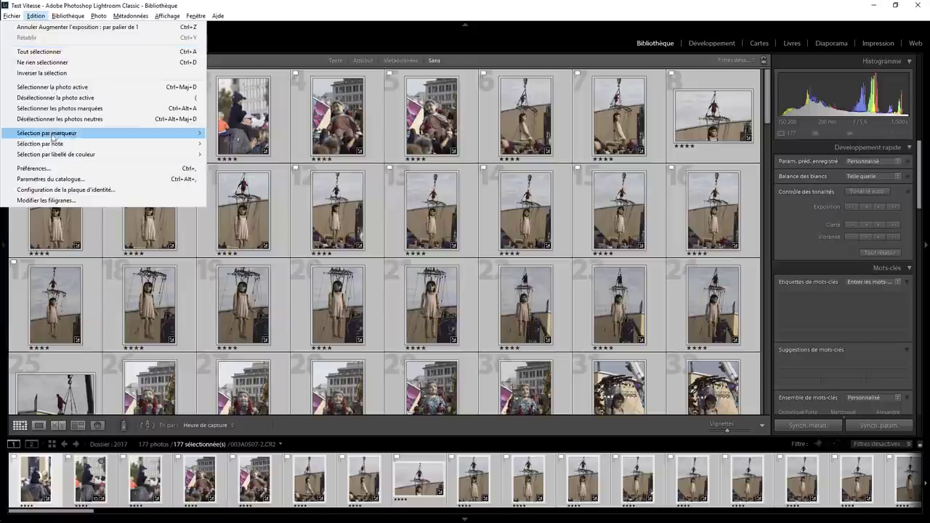
{"action": "left_click", "coordinate": [52, 170]}
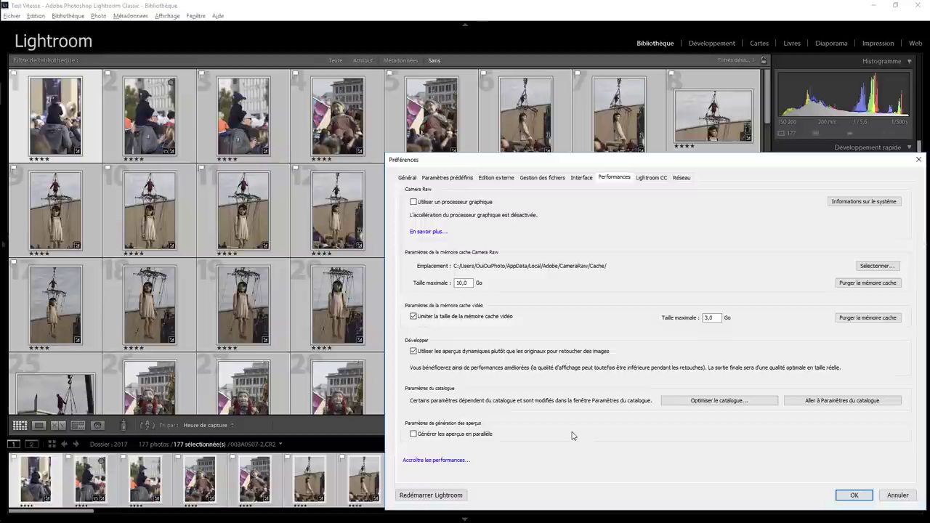
{"action": "left_click", "coordinate": [854, 495]}
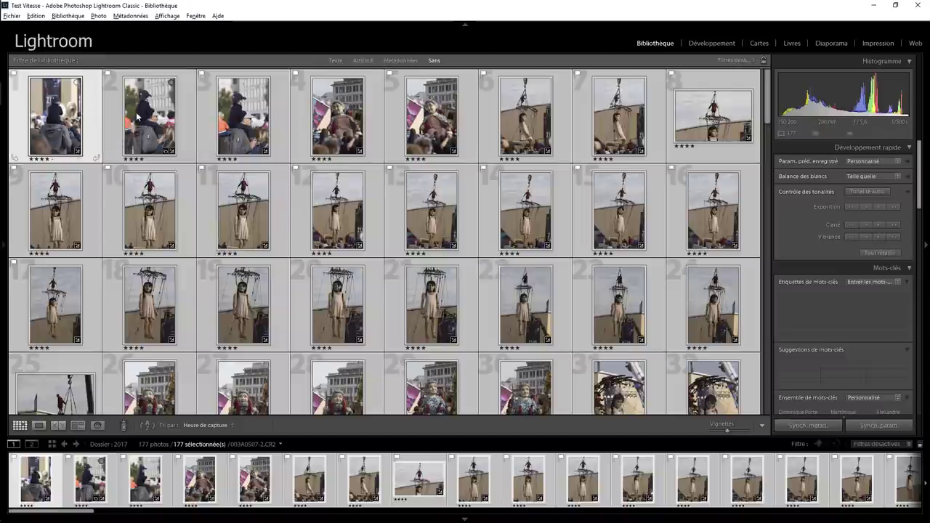
{"action": "left_click", "coordinate": [709, 42]}
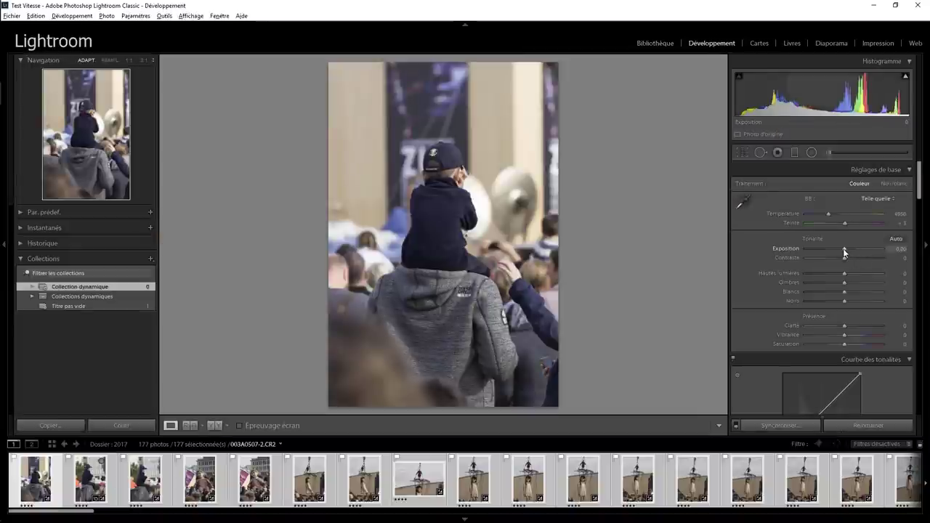
Brighten the first photo: Exposition +3.03, Clarté +57, Vibrance +50, Noirs −77
{"action": "left_click_drag", "start_coordinate": [844, 249], "coordinate": [868, 251]}
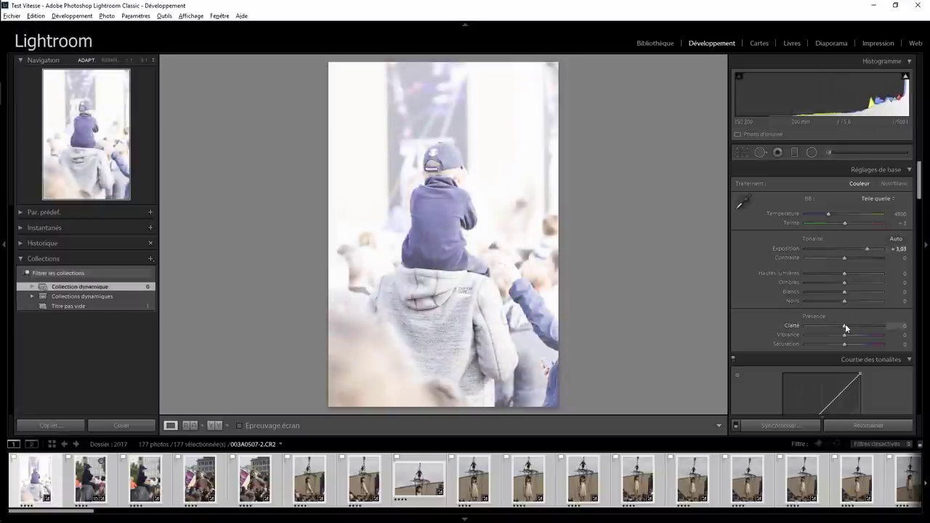
{"action": "mouse_move", "coordinate": [845, 325]}
{"action": "left_mouse_down"}
{"action": "mouse_move", "coordinate": [865, 326]}
{"action": "mouse_move", "coordinate": [863, 335]}
{"action": "left_mouse_up"}
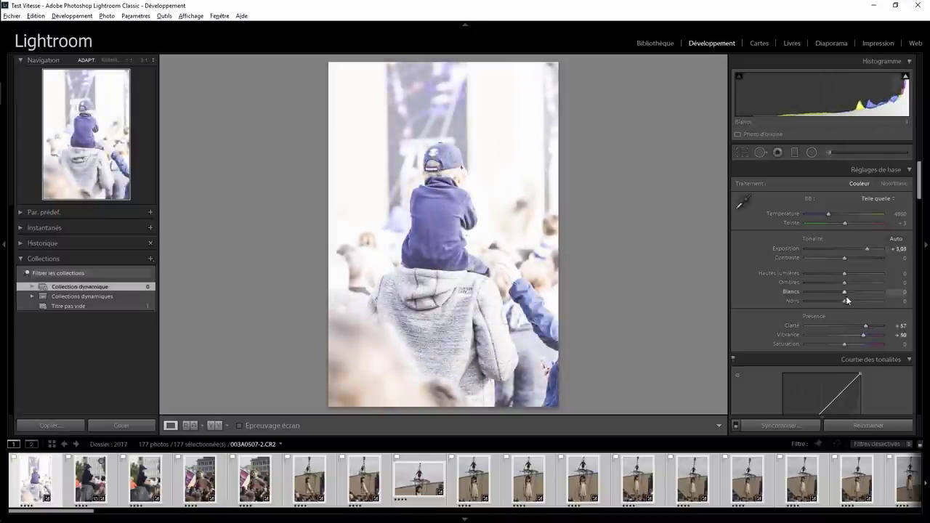
{"action": "left_click_drag", "start_coordinate": [844, 301], "coordinate": [815, 301]}
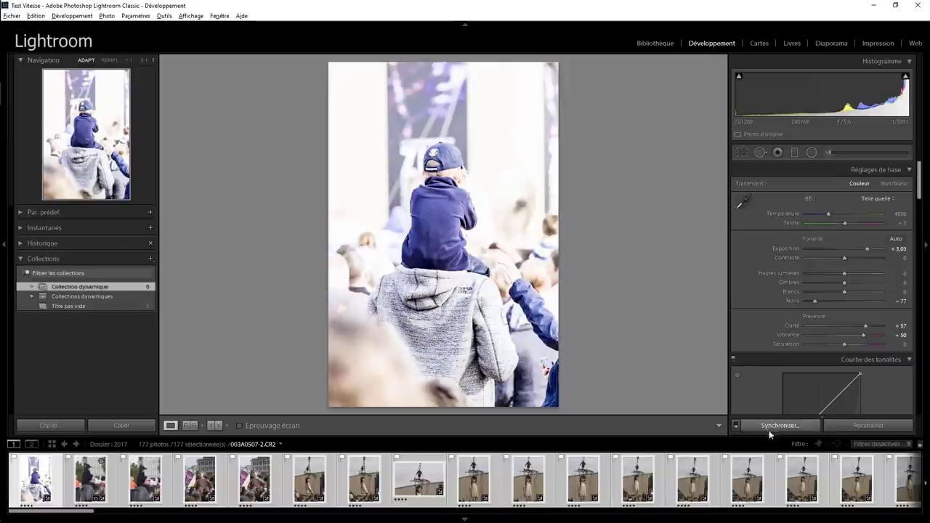
Back in the Library grid, select photos 1 through 32
{"action": "left_click", "coordinate": [658, 43]}
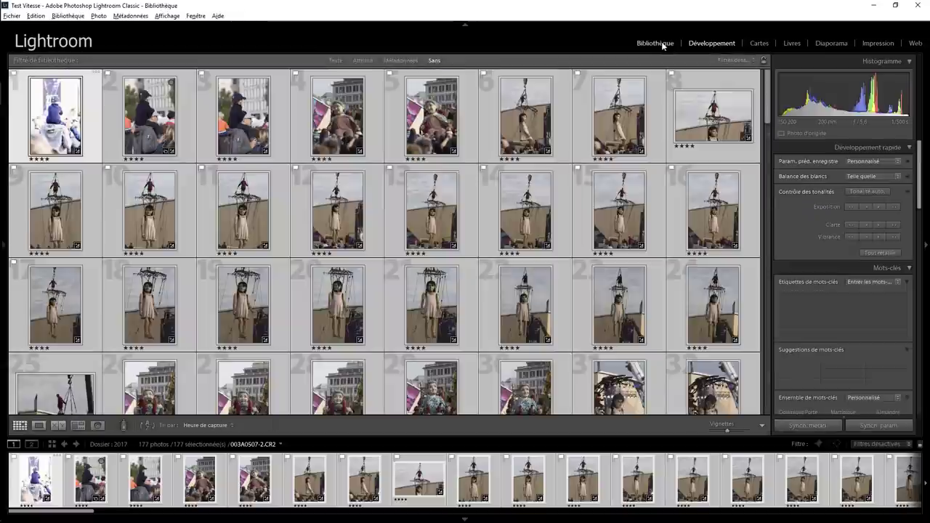
{"action": "left_click", "coordinate": [95, 129]}
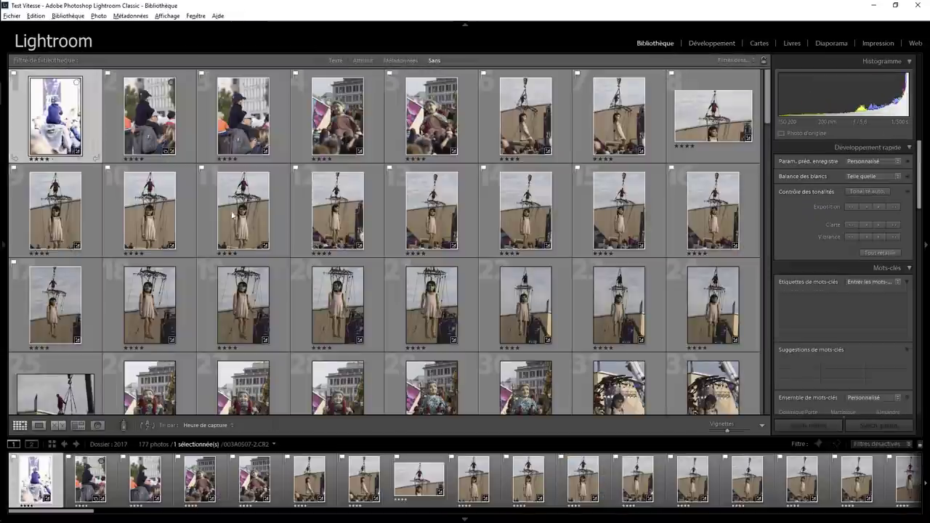
{"action": "left_click", "coordinate": [749, 380], "text": "shift"}
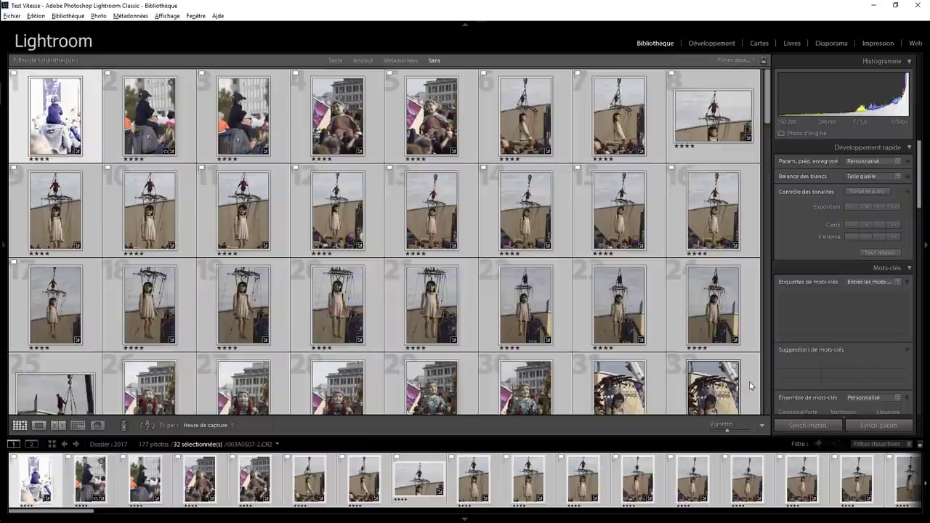
Sync the first photo's develop settings to all 32 photos, excluding Réglages des couleurs
{"action": "left_click", "coordinate": [879, 425]}
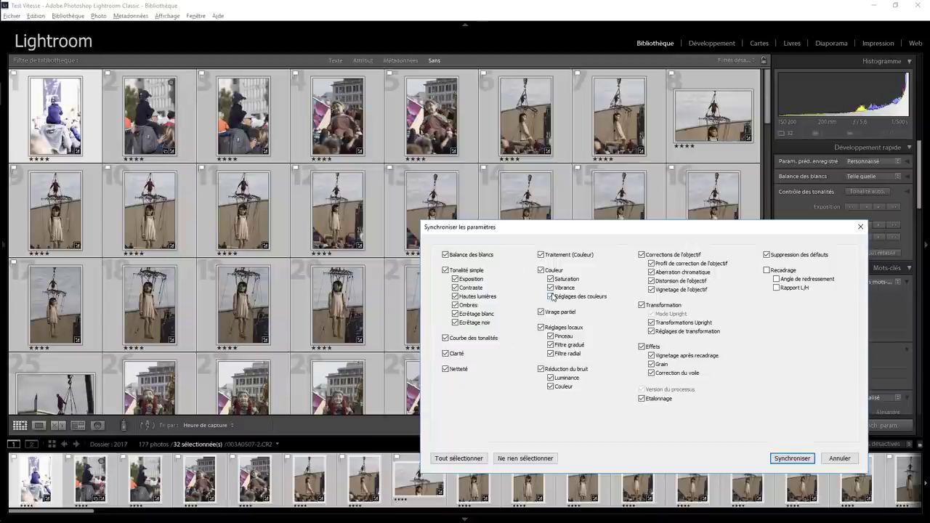
{"action": "left_click", "coordinate": [550, 297]}
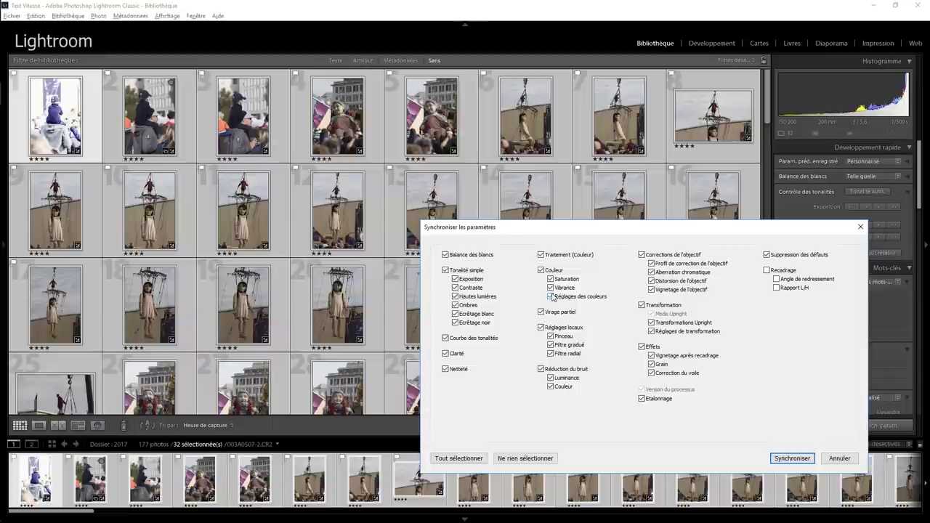
{"action": "left_click", "coordinate": [792, 458]}
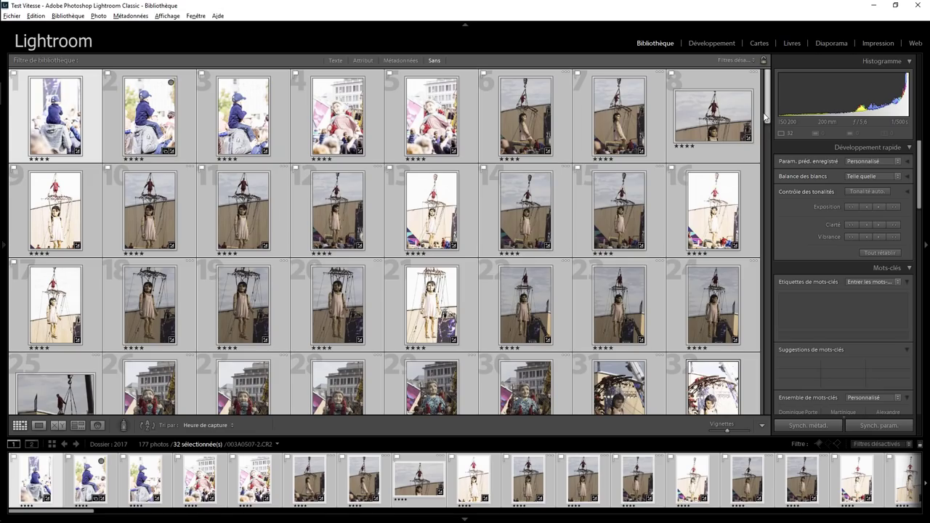
{"action": "mouse_move", "coordinate": [764, 117]}
{"action": "left_mouse_down"}
{"action": "mouse_move", "coordinate": [772, 399]}
{"action": "mouse_move", "coordinate": [764, 107]}
{"action": "left_mouse_up"}
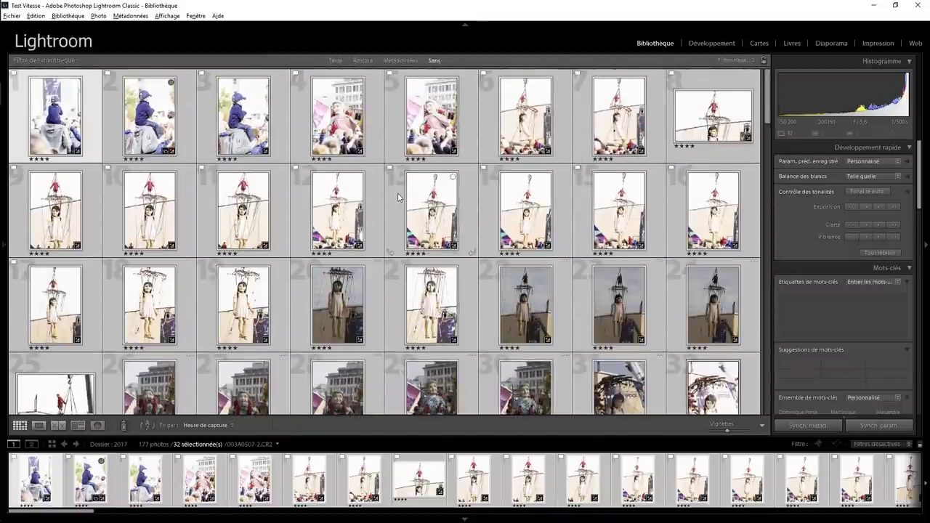
{"action": "left_click", "coordinate": [35, 15]}
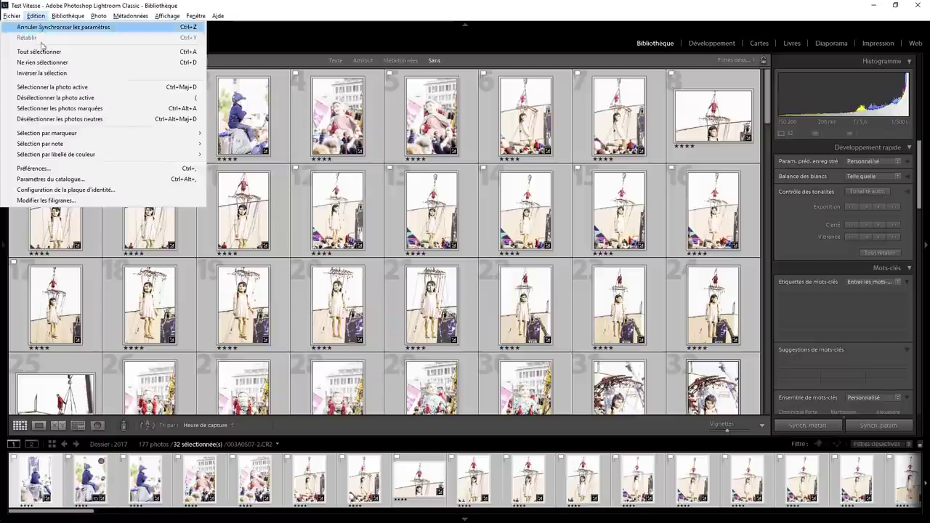
{"action": "left_click", "coordinate": [71, 171]}
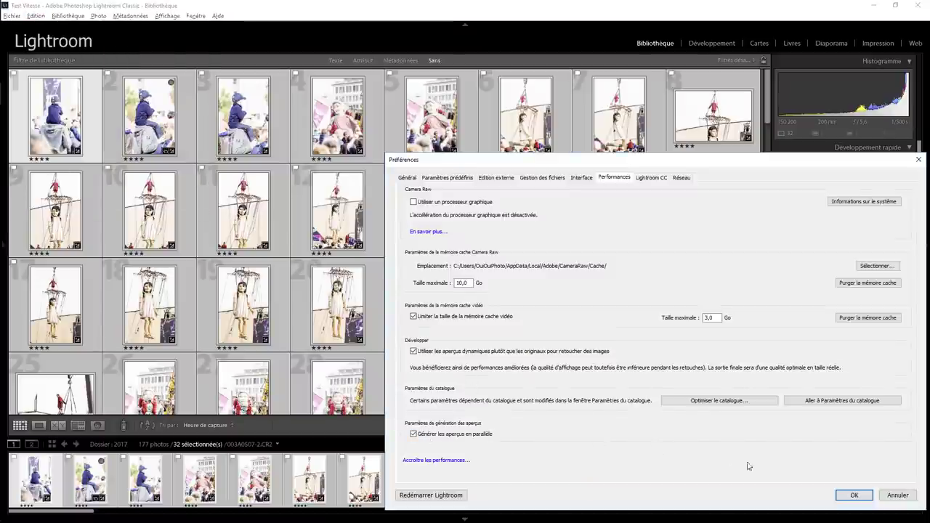
{"action": "left_click", "coordinate": [854, 494]}
{"action": "mouse_move", "coordinate": [769, 120]}
{"action": "left_mouse_down"}
{"action": "mouse_move", "coordinate": [759, 337]}
{"action": "mouse_move", "coordinate": [760, 129]}
{"action": "mouse_move", "coordinate": [768, 294]}
{"action": "mouse_move", "coordinate": [771, 123]}
{"action": "left_mouse_up"}
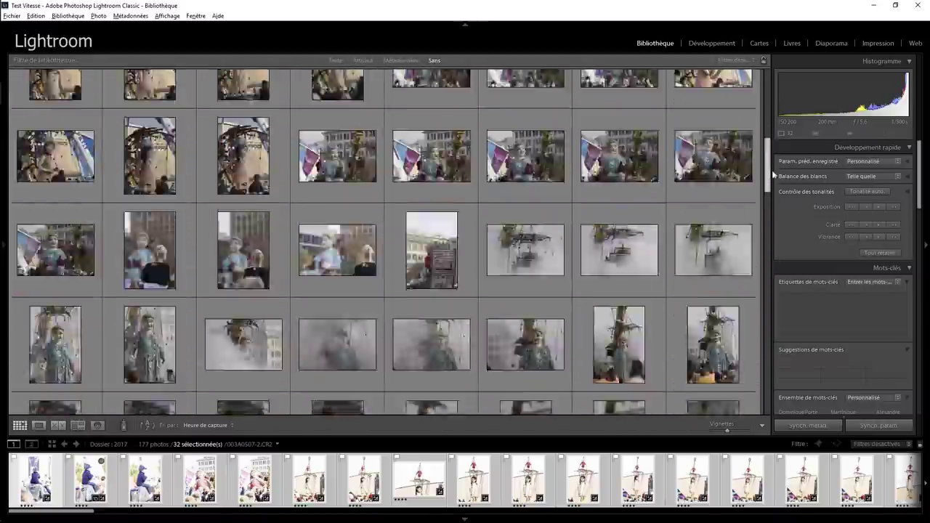